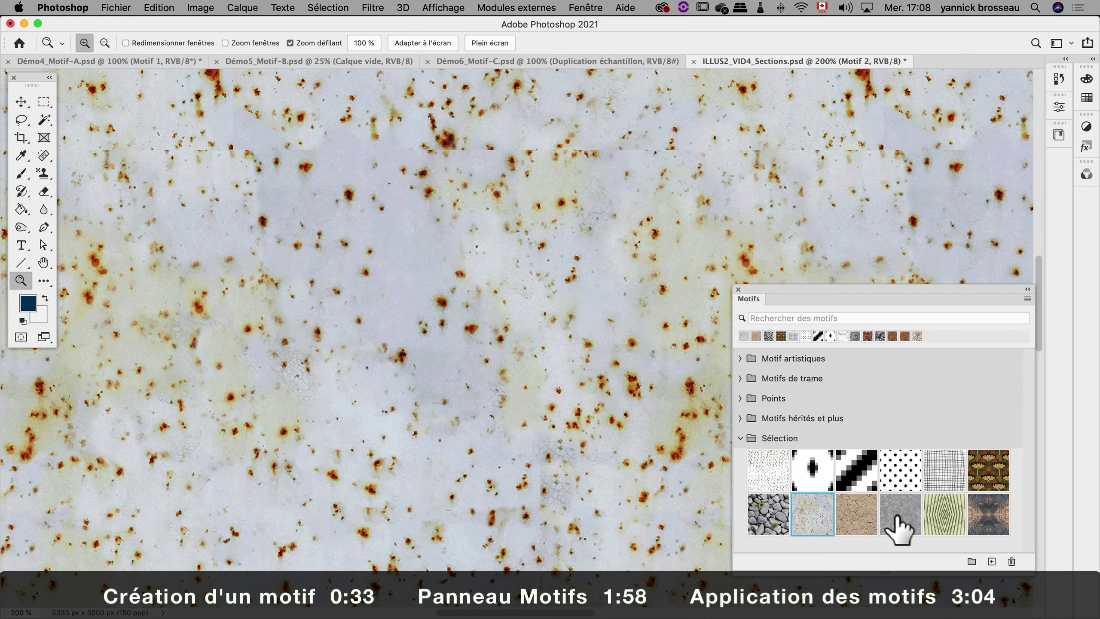
# Try grey, green and kaleidoscope pattern fills, ending with the black-and-white grid from Motif artistiques
pyautogui.click(898, 517)
pyautogui.click(936, 516)
pyautogui.click(980, 517)
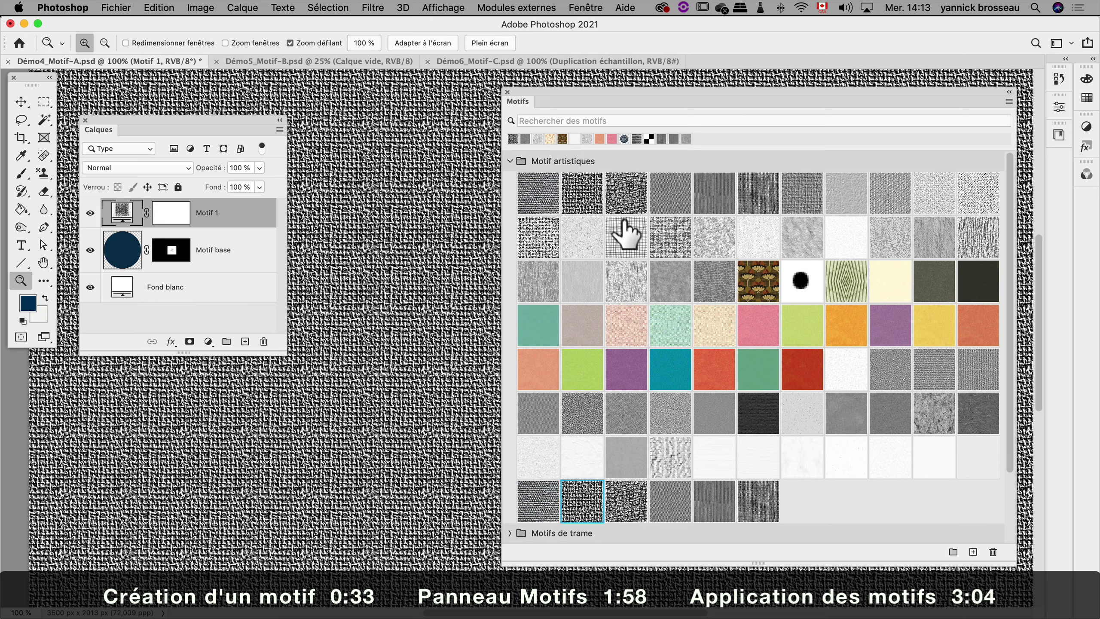
pyautogui.click(626, 230)
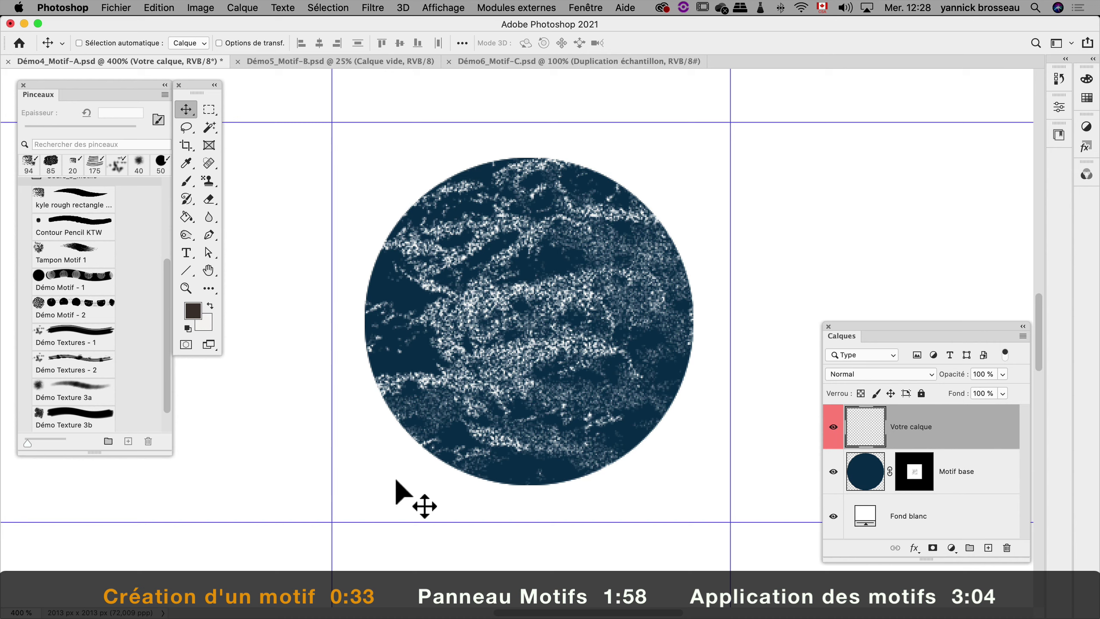
# Marquee-select the guide-bounded square around the navy circle and hide the Fond blanc layer
pyautogui.click(208, 109)
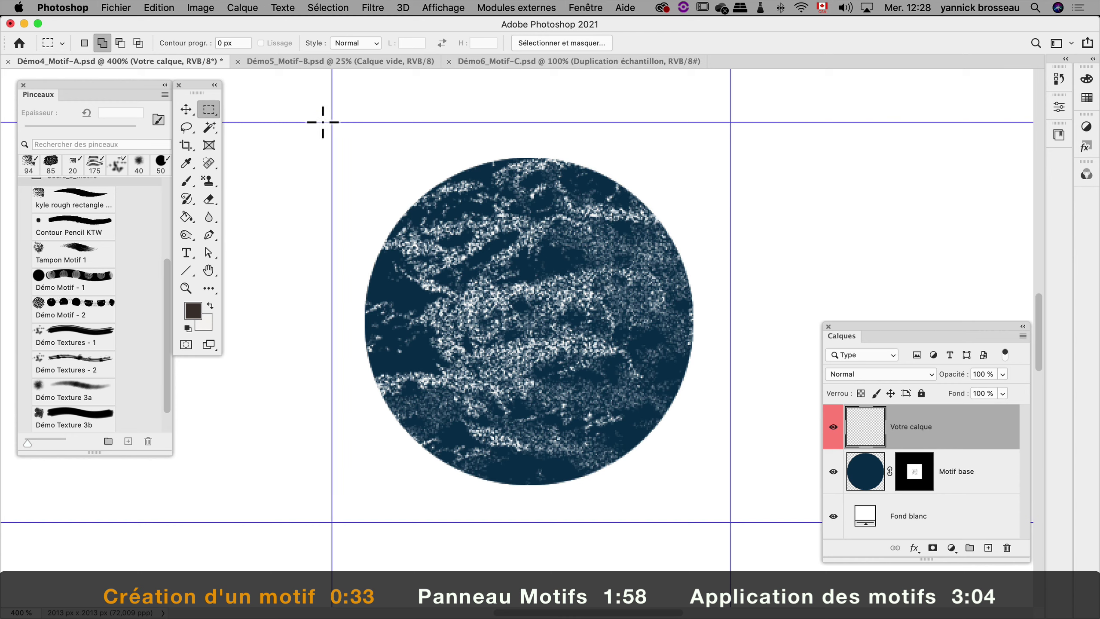
pyautogui.moveTo(332, 122); pyautogui.dragTo(736, 523)
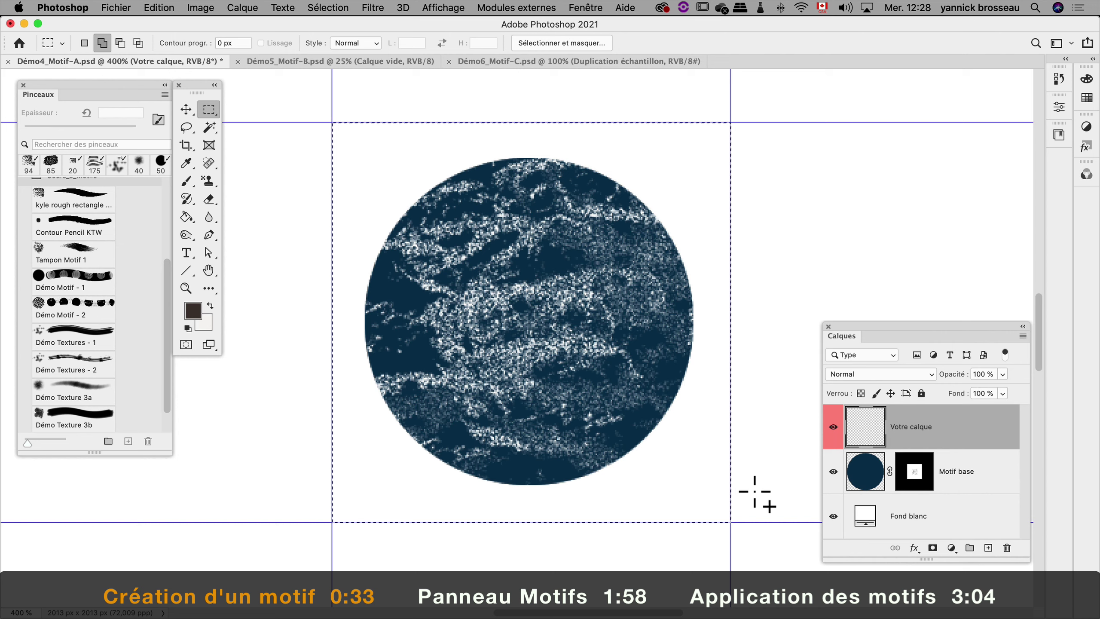
pyautogui.click(833, 516)
pyautogui.click(168, 8)
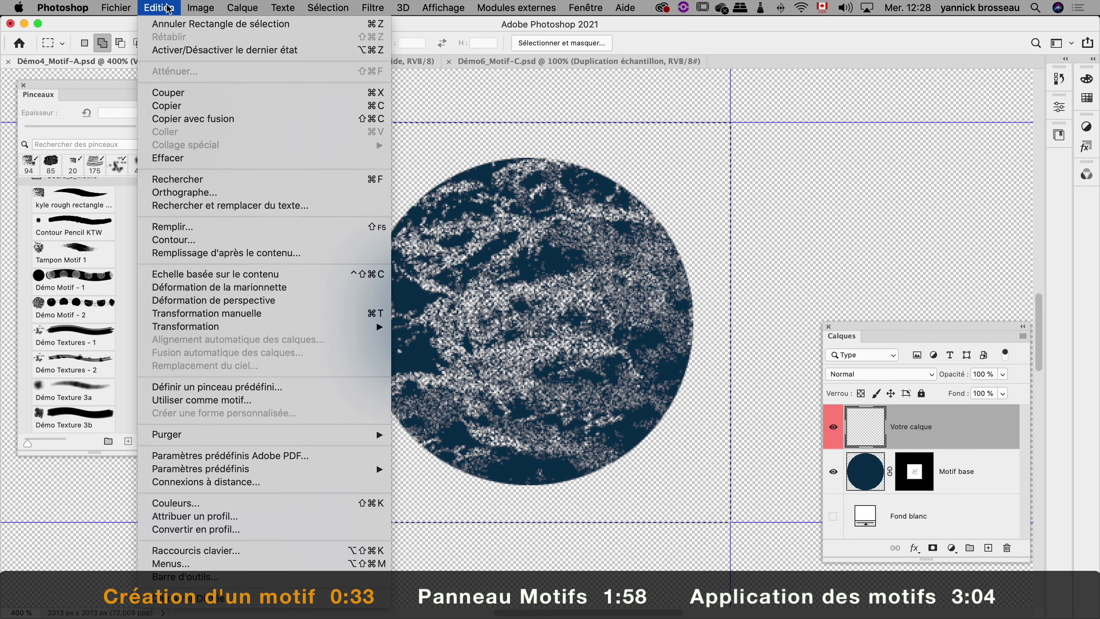
# Define the selected circle square as a new pattern named 'Motif Points'
pyautogui.click(325, 401)
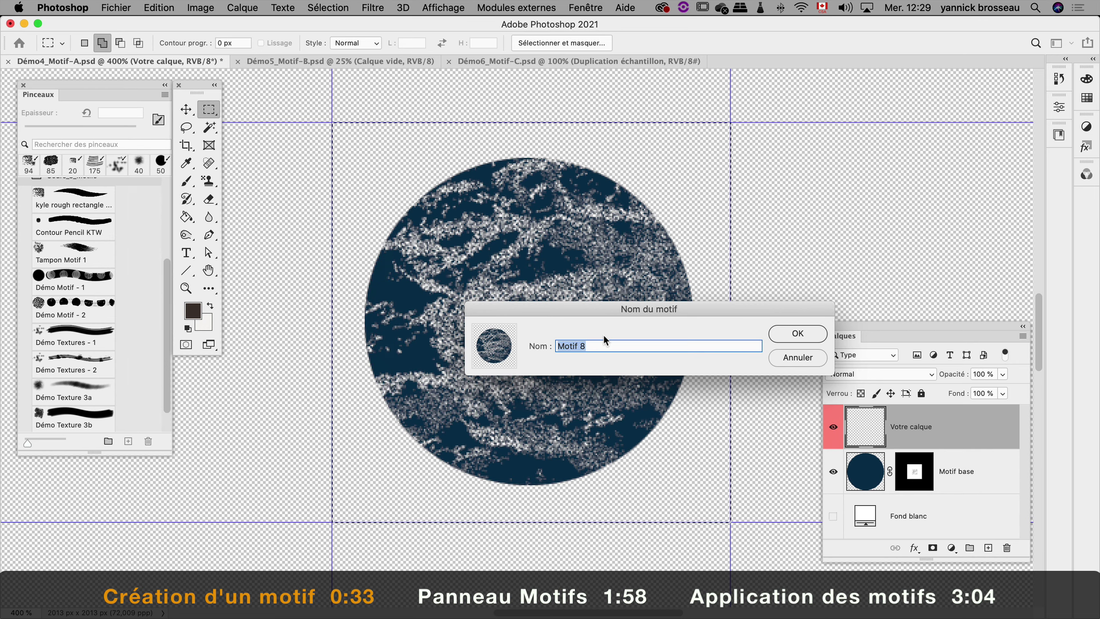
pyautogui.press('Right')
pyautogui.press('BackSpace')
pyautogui.write('Po')
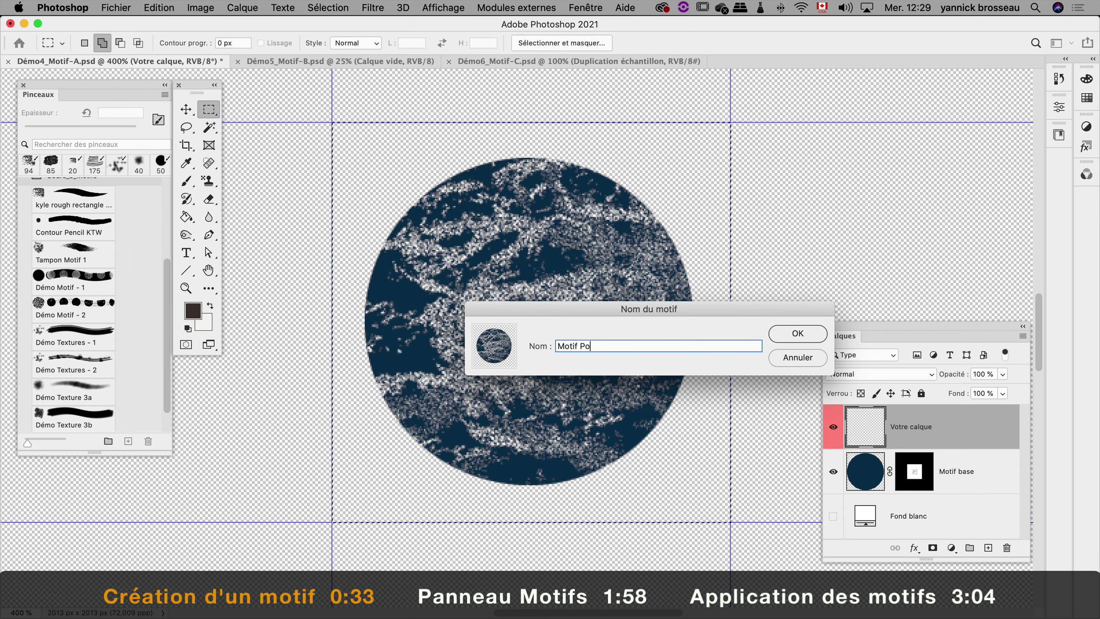
pyautogui.write('ints')
pyautogui.click(795, 332)
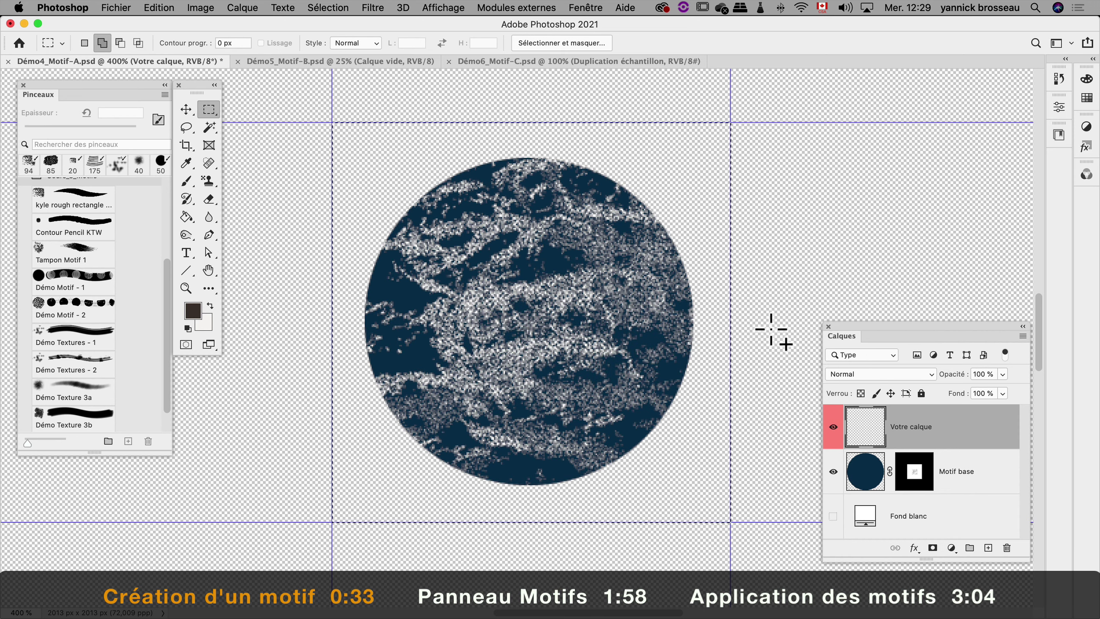
# Show the Motifs panel from the Fenêtre menu to see the new circle pattern
pyautogui.click(585, 6)
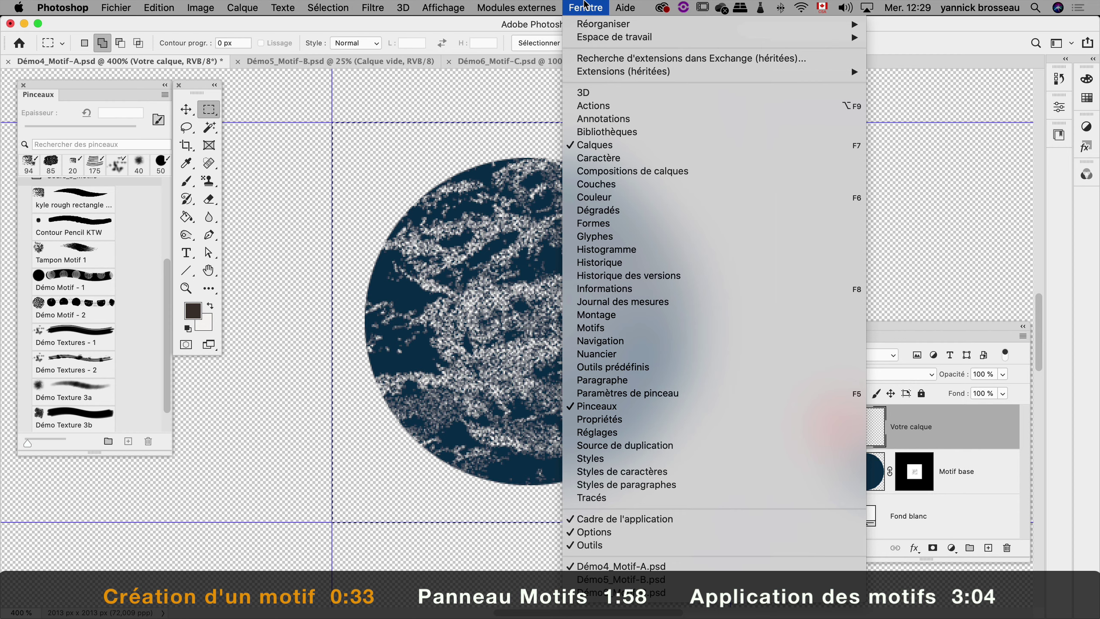
pyautogui.click(640, 329)
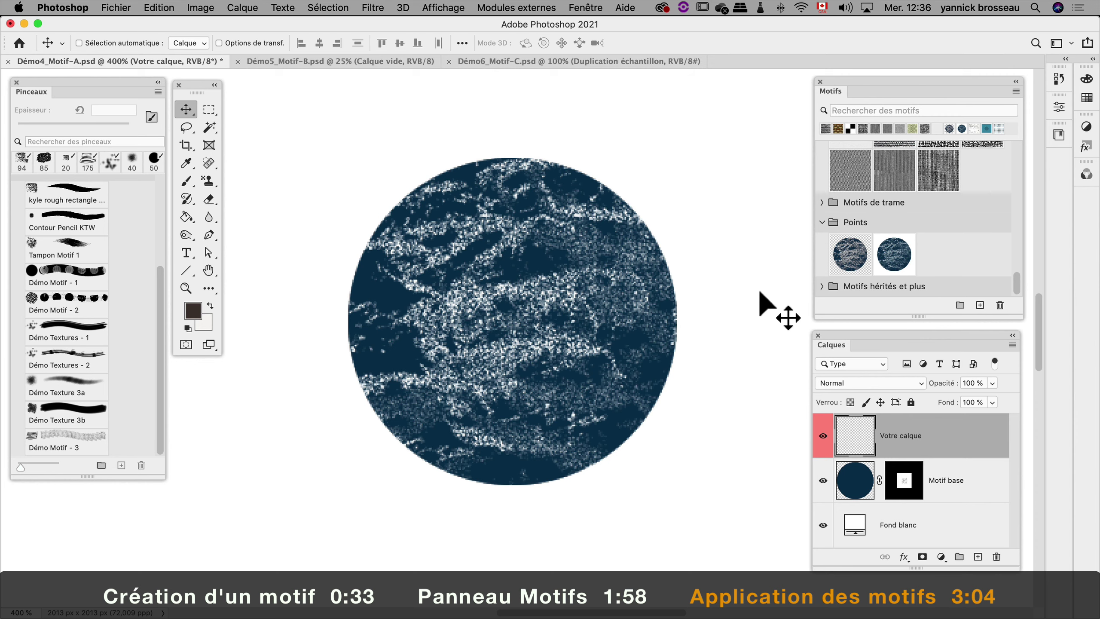
# Move the Calques panel aside and add a Motif pattern fill layer
pyautogui.moveTo(872, 341)
pyautogui.mouseDown()
pyautogui.moveTo(648, 115)
pyautogui.moveTo(655, 81)
pyautogui.mouseUp()
pyautogui.click(728, 300)
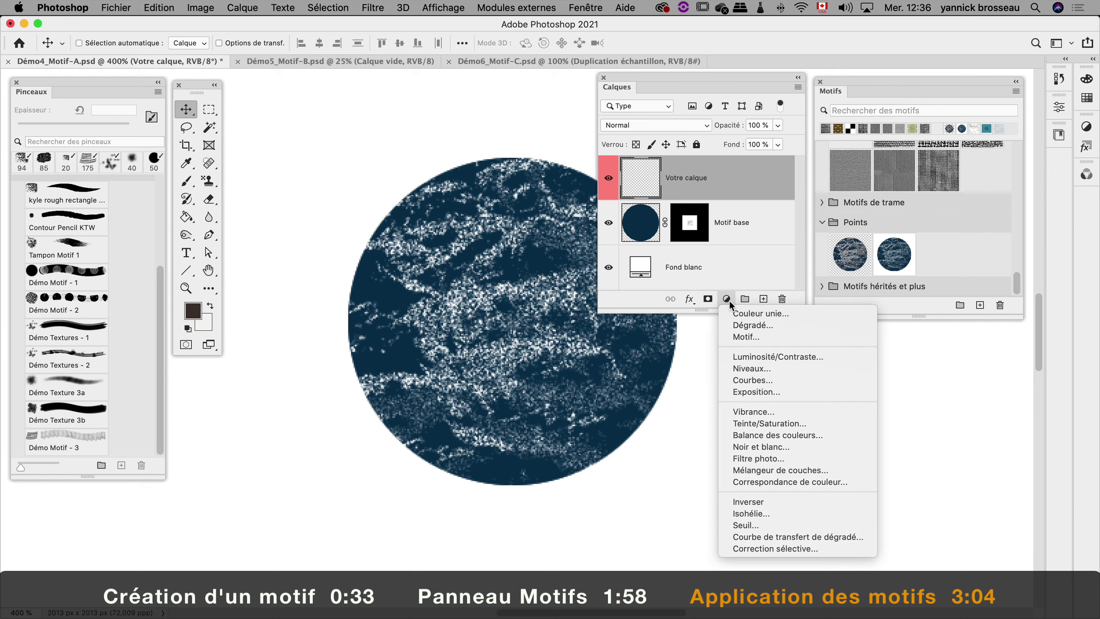
pyautogui.click(804, 336)
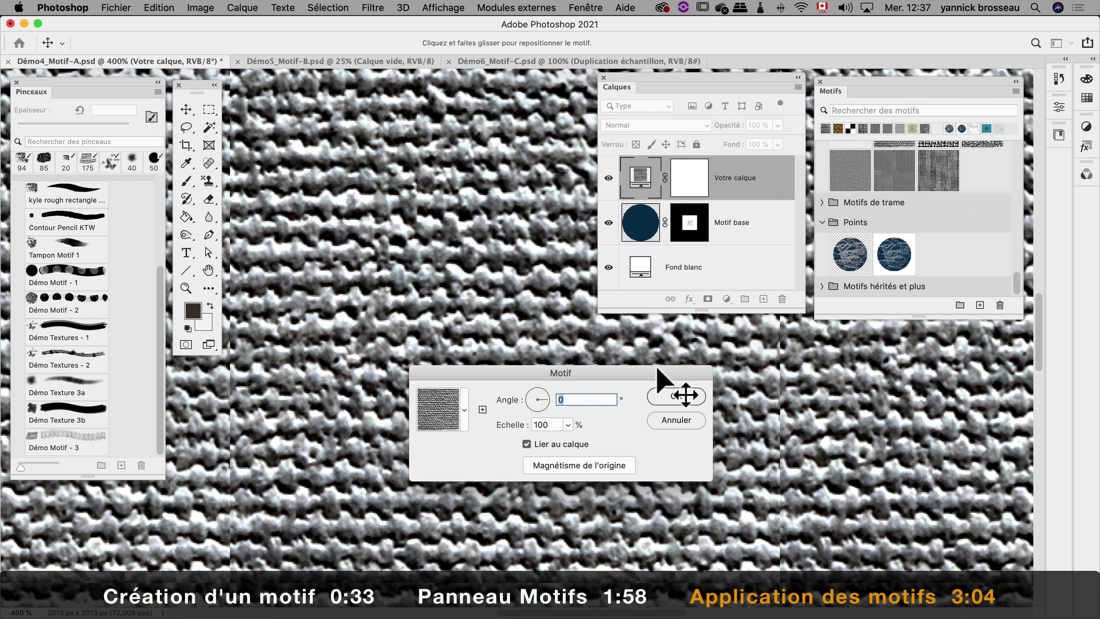
pyautogui.moveTo(657, 371); pyautogui.dragTo(652, 339)
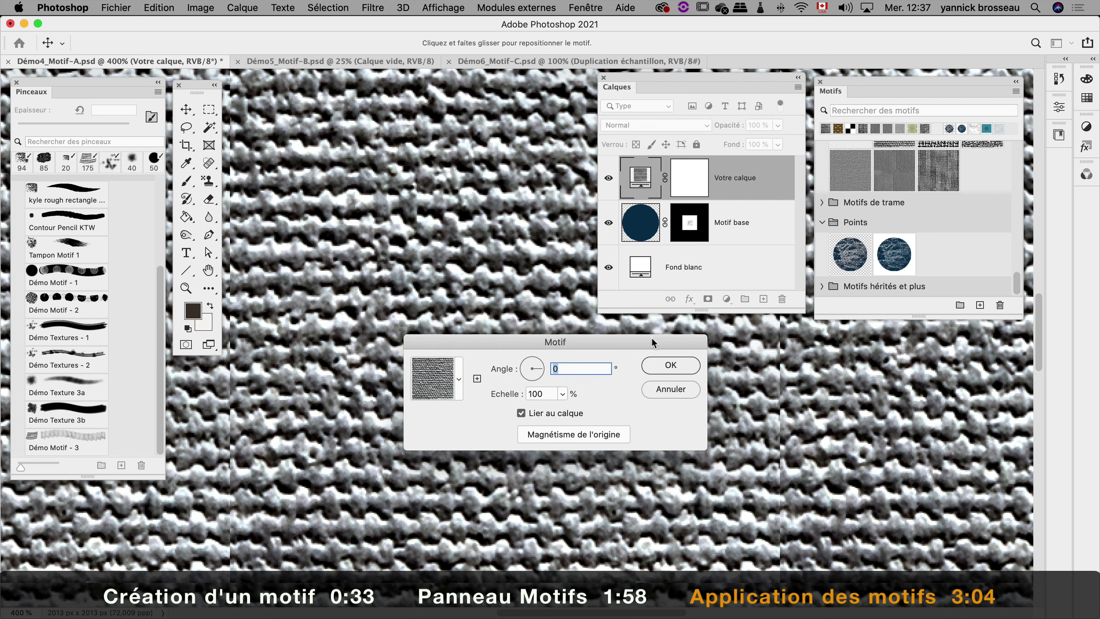
# Try floral and grey texture fills, settle on floral, and set the angle to about 44°
pyautogui.click(459, 380)
pyautogui.click(367, 522)
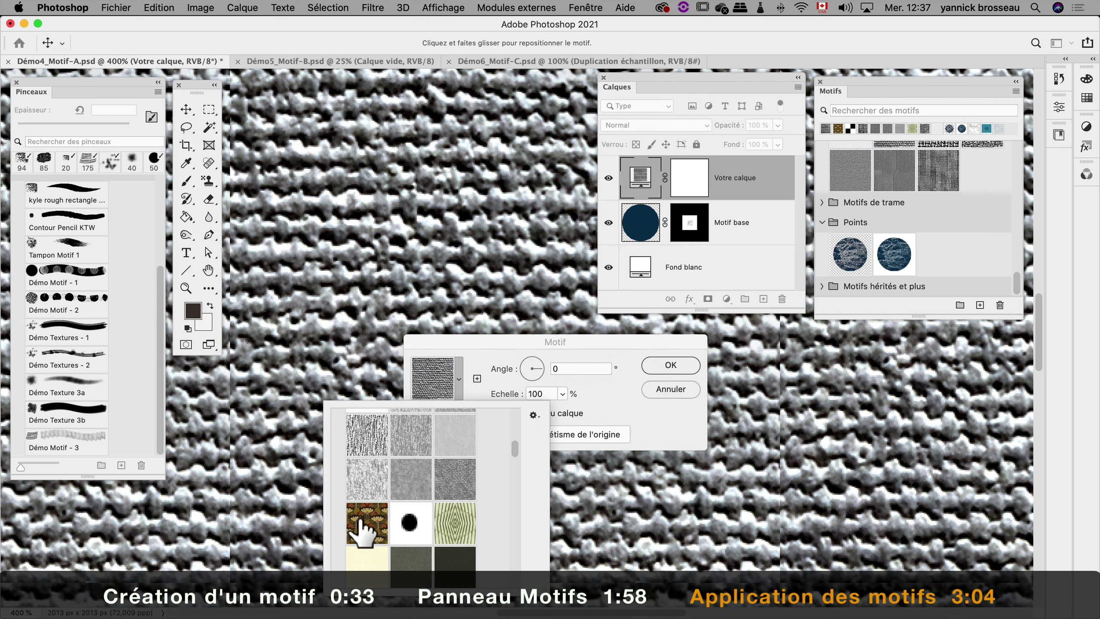
pyautogui.click(456, 489)
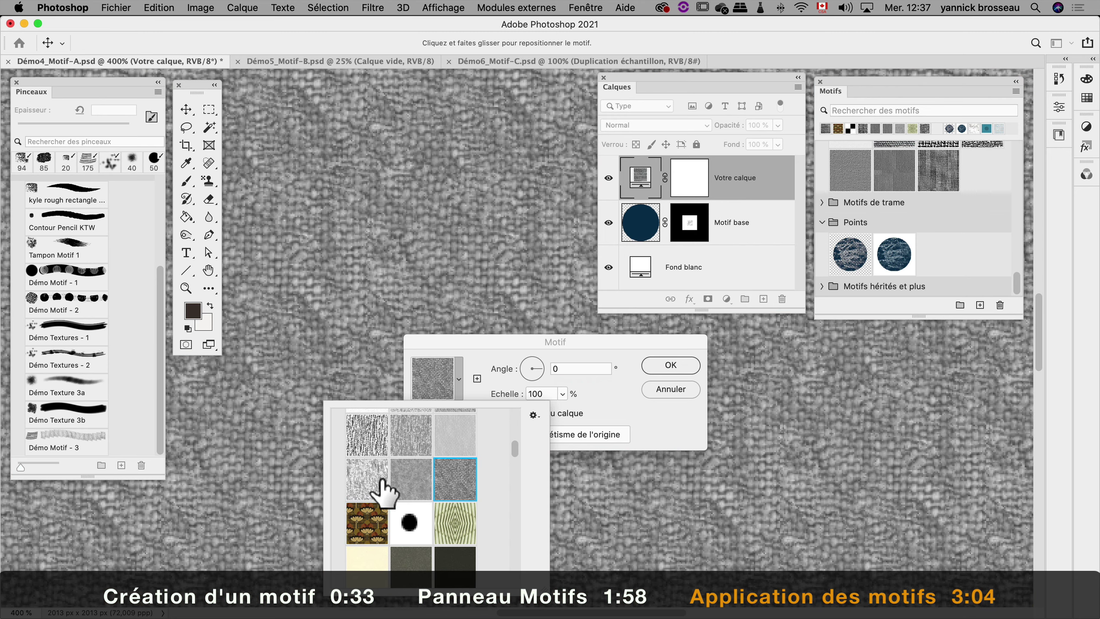
pyautogui.click(364, 479)
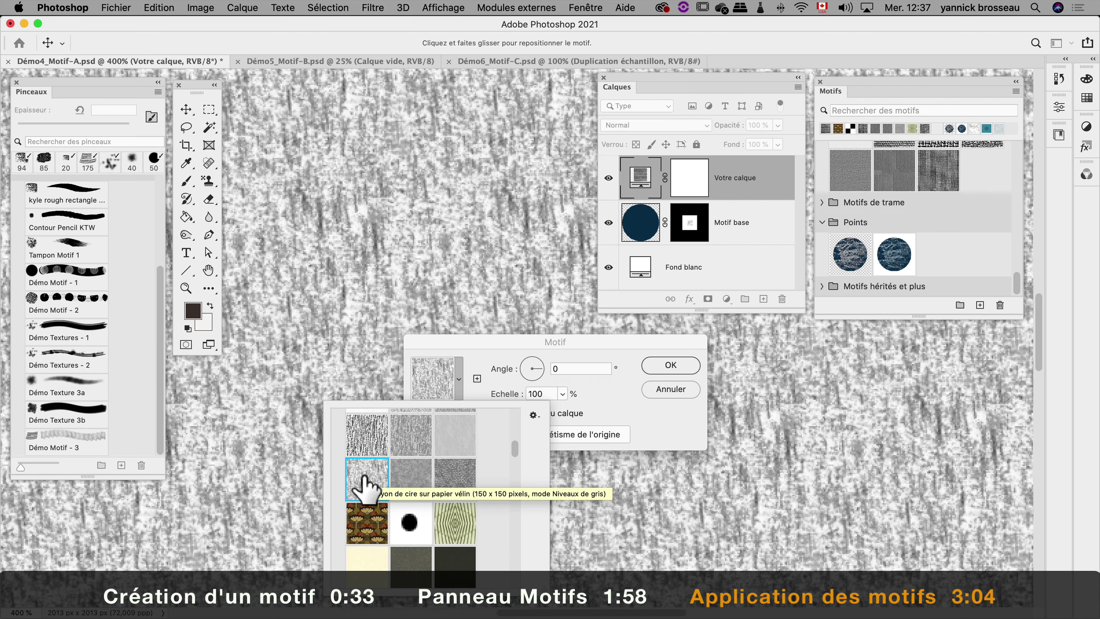
pyautogui.click(362, 516)
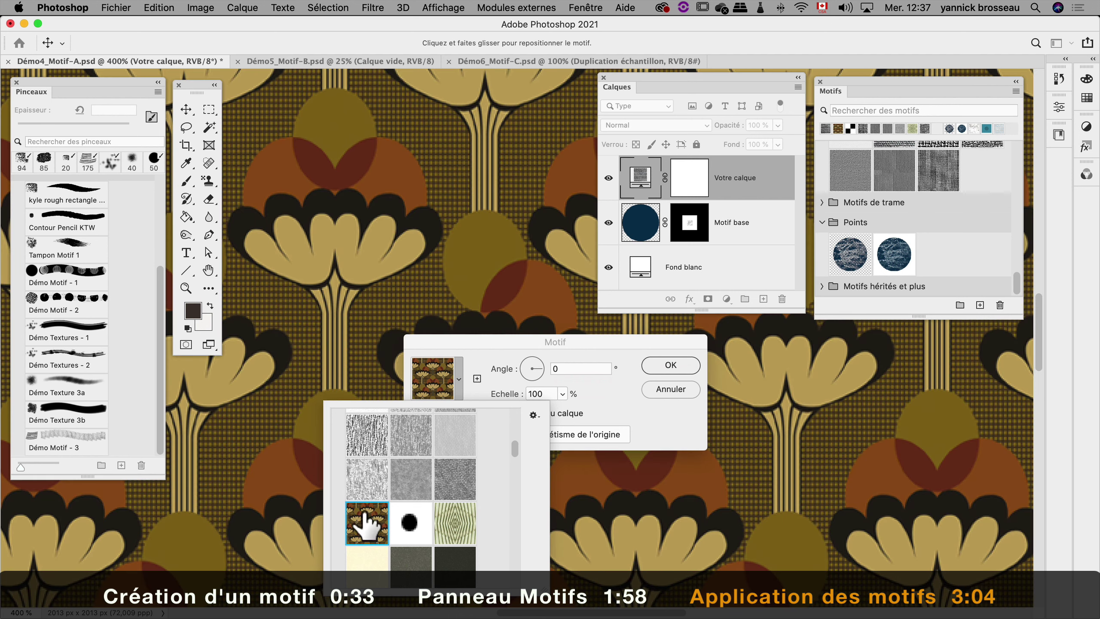
pyautogui.click(488, 386)
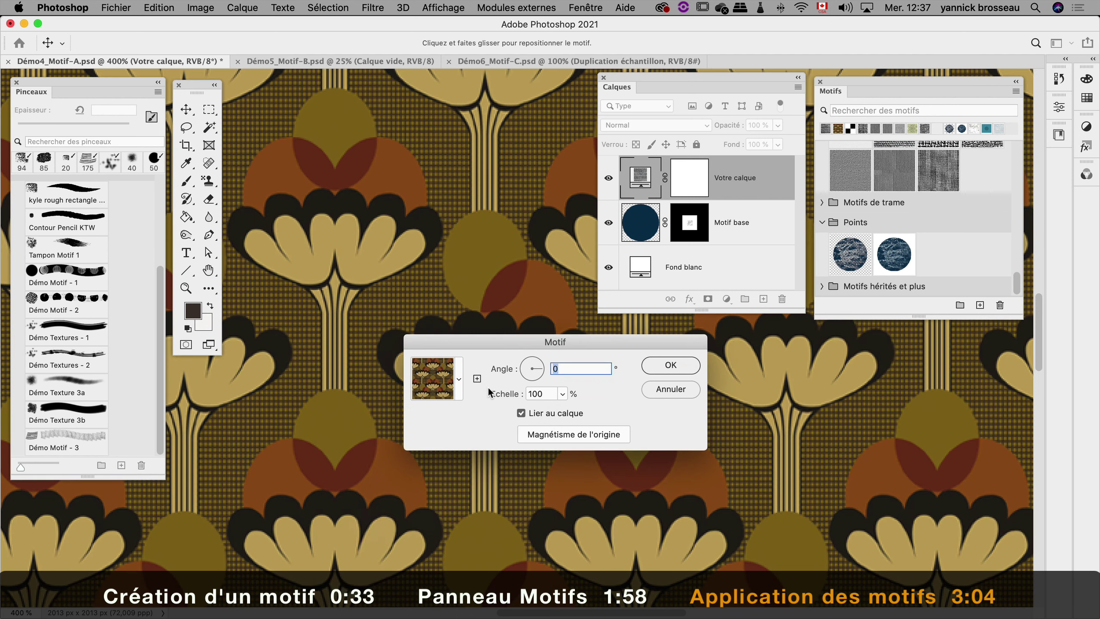
pyautogui.click(540, 359)
pyautogui.click(561, 394)
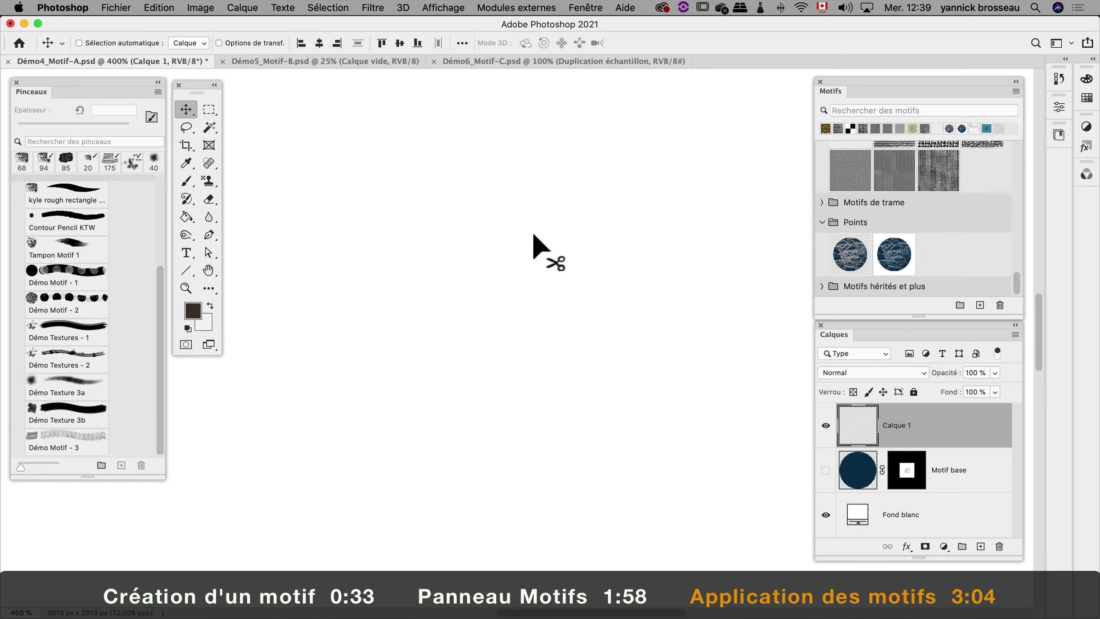
pyautogui.click(208, 182)
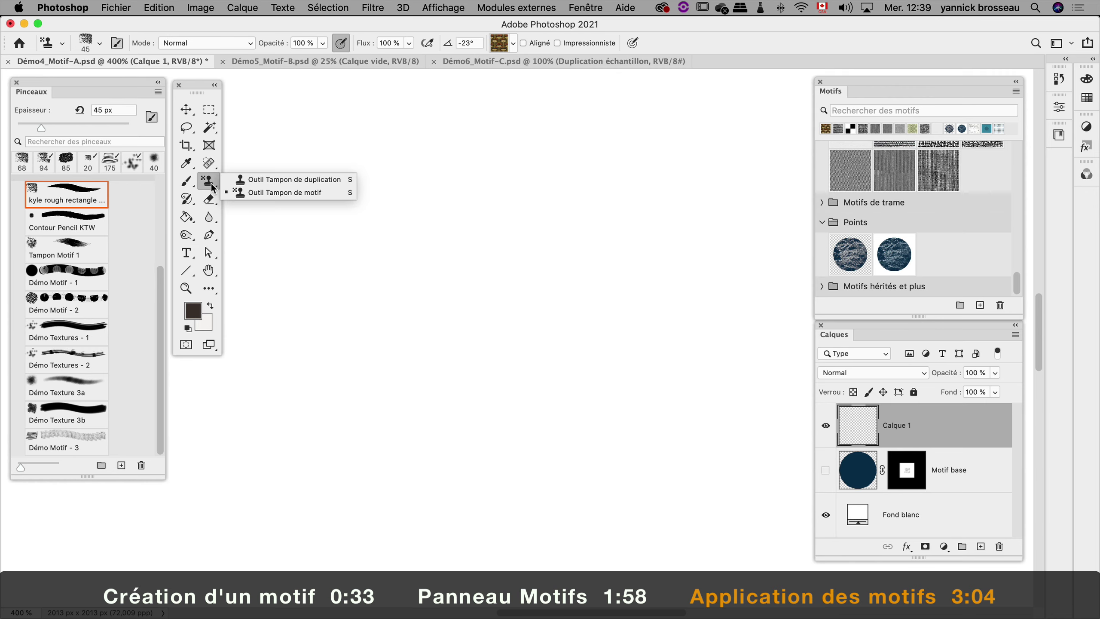
pyautogui.click(342, 193)
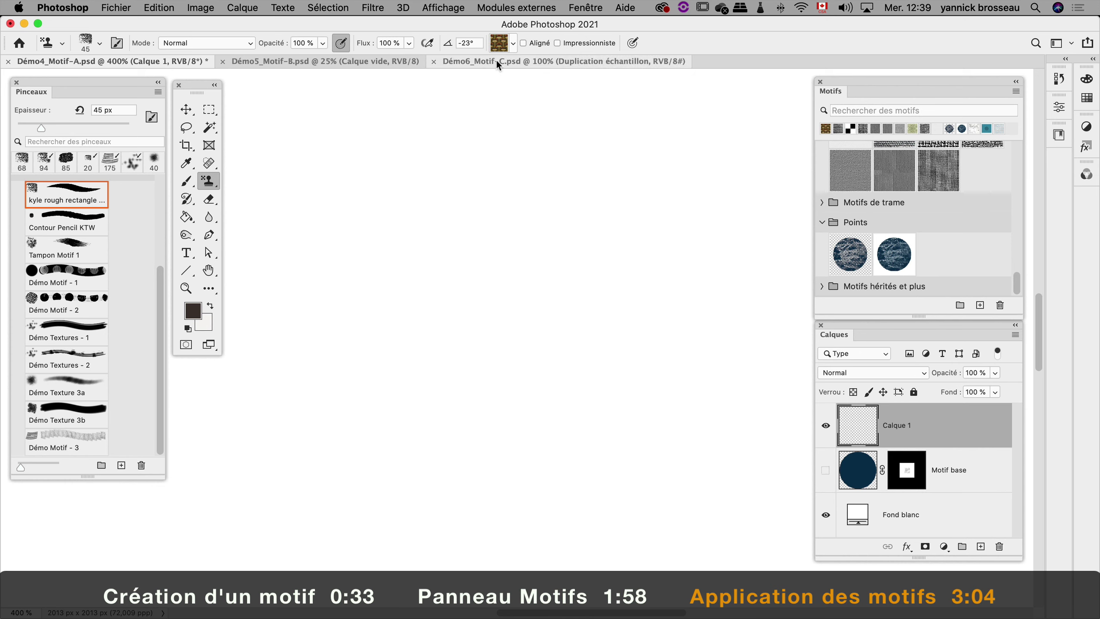
pyautogui.click(513, 42)
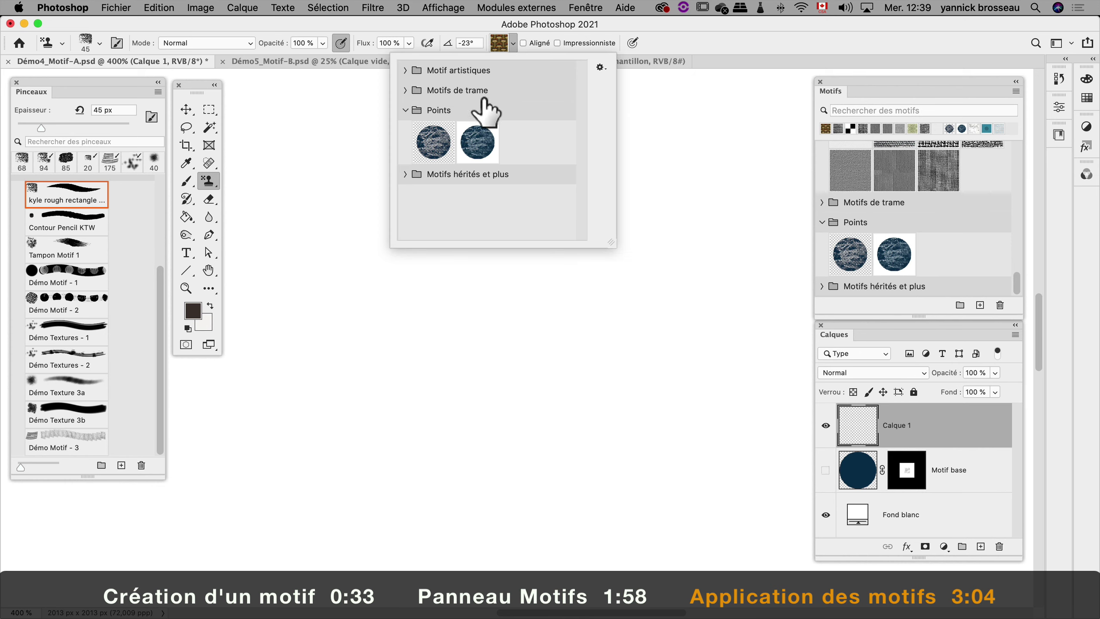
pyautogui.click(433, 143)
pyautogui.moveTo(330, 203)
pyautogui.mouseDown()
pyautogui.moveTo(576, 318)
pyautogui.moveTo(613, 405)
pyautogui.moveTo(700, 245)
pyautogui.moveTo(375, 366)
pyautogui.moveTo(693, 346)
pyautogui.moveTo(245, 256)
pyautogui.moveTo(515, 368)
pyautogui.moveTo(573, 316)
pyautogui.mouseUp()
pyautogui.press('super+1')
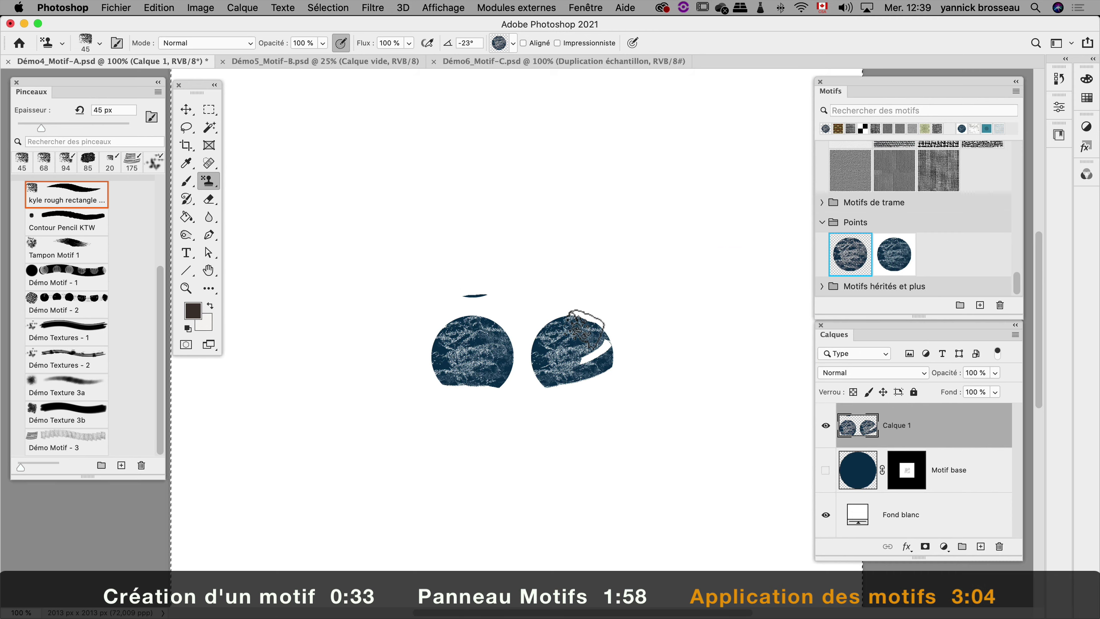
pyautogui.moveTo(512, 299); pyautogui.dragTo(442, 307)
pyautogui.moveTo(459, 225)
pyautogui.mouseDown()
pyautogui.moveTo(587, 255)
pyautogui.moveTo(390, 299)
pyautogui.moveTo(390, 347)
pyautogui.moveTo(700, 337)
pyautogui.mouseUp()
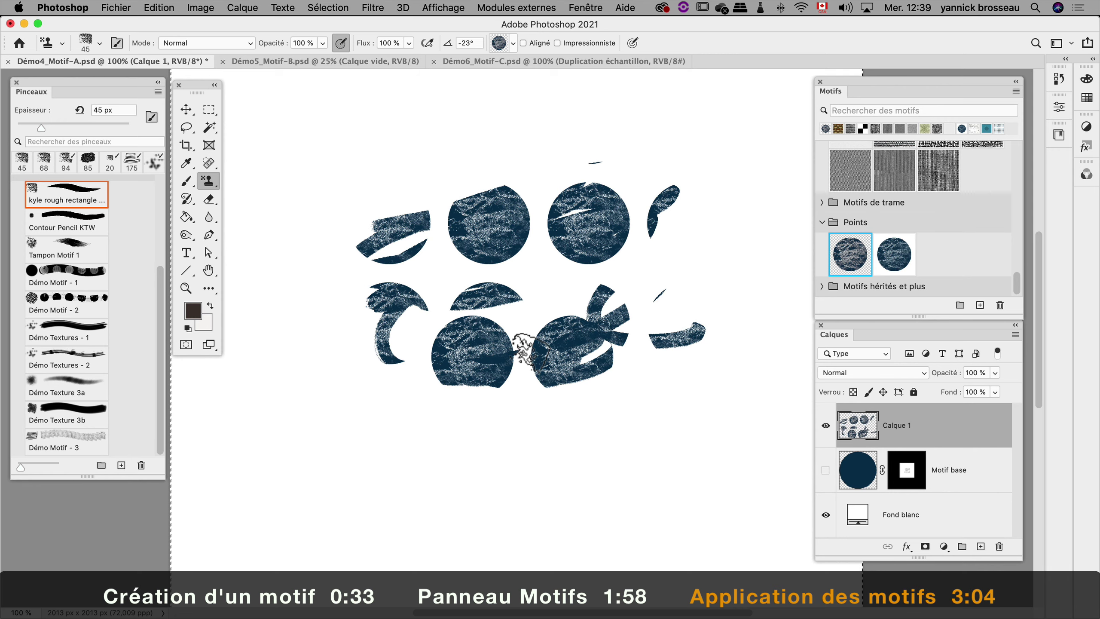
pyautogui.moveTo(525, 349); pyautogui.dragTo(563, 349)
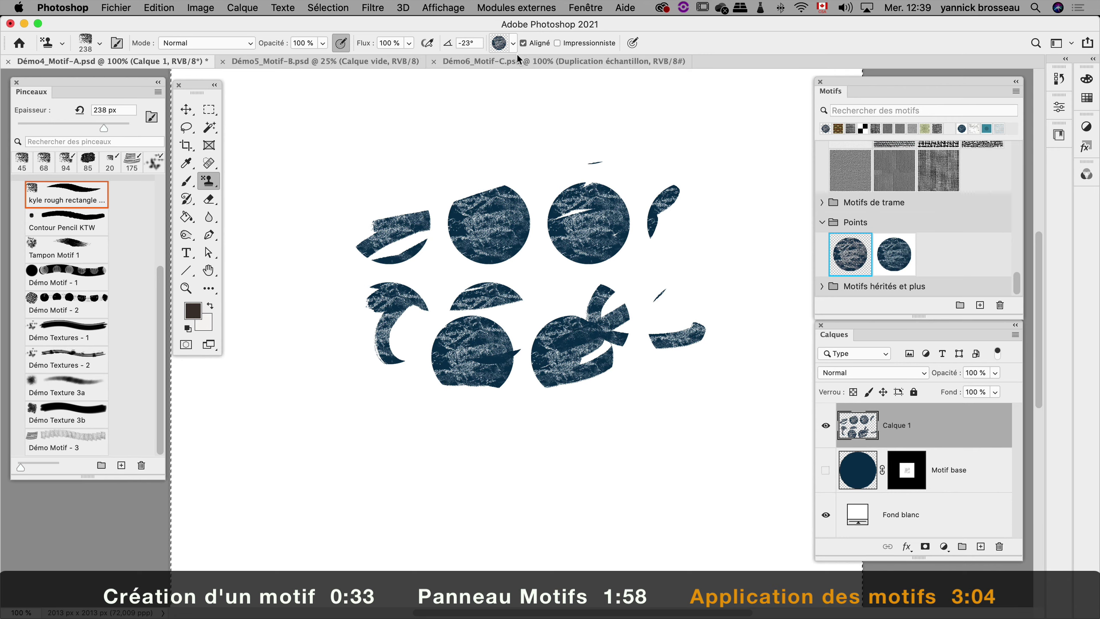
pyautogui.press('super+a')
pyautogui.press('BackSpace')
pyautogui.moveTo(535, 212)
pyautogui.mouseDown()
pyautogui.moveTo(304, 391)
pyautogui.moveTo(282, 393)
pyautogui.moveTo(304, 314)
pyautogui.moveTo(471, 453)
pyautogui.moveTo(571, 136)
pyautogui.mouseUp()
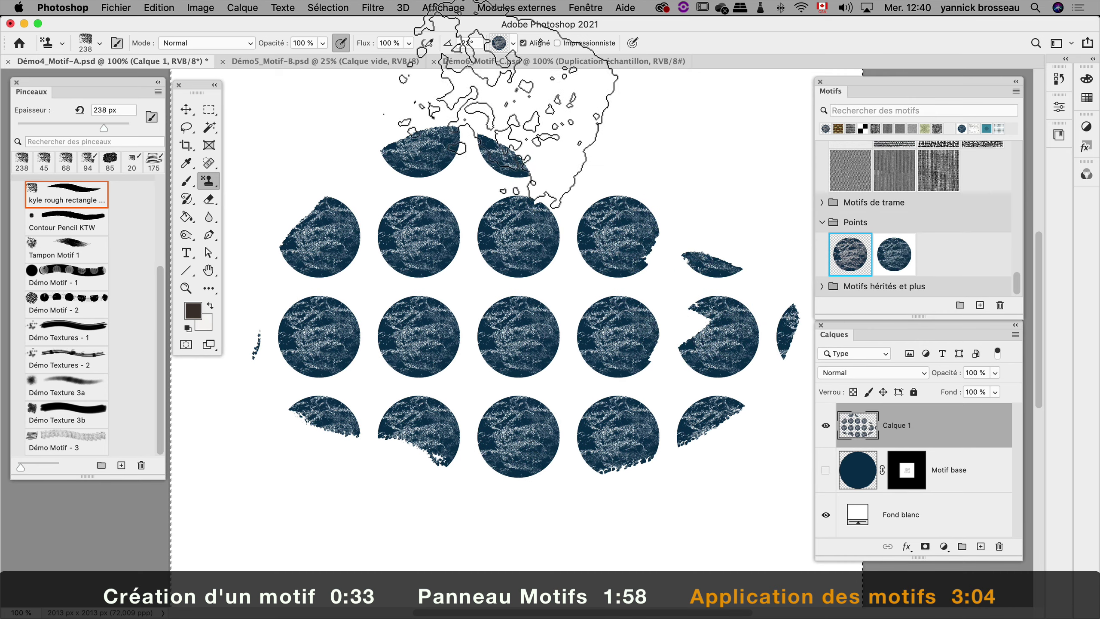
pyautogui.press('super+d')
pyautogui.press('BackSpace')
pyautogui.moveTo(614, 250)
pyautogui.mouseDown()
pyautogui.moveTo(315, 275)
pyautogui.moveTo(479, 266)
pyautogui.moveTo(529, 186)
pyautogui.moveTo(528, 304)
pyautogui.moveTo(529, 198)
pyautogui.moveTo(602, 332)
pyautogui.moveTo(431, 468)
pyautogui.mouseUp()
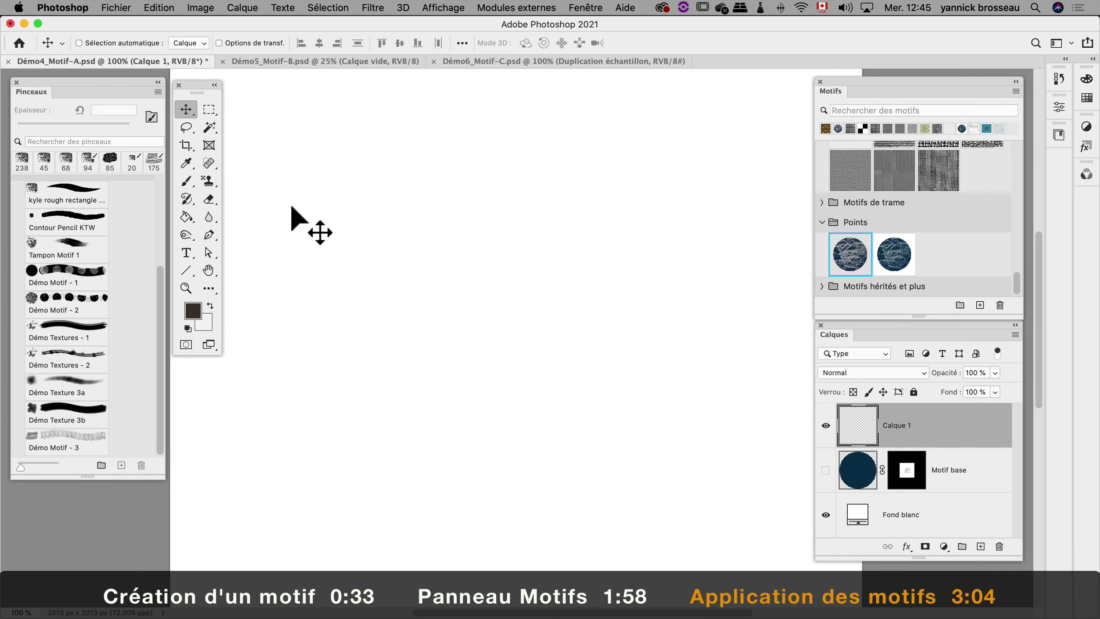
# Fill the layer with the first textured circle pattern, then undo the fill
pyautogui.click(163, 8)
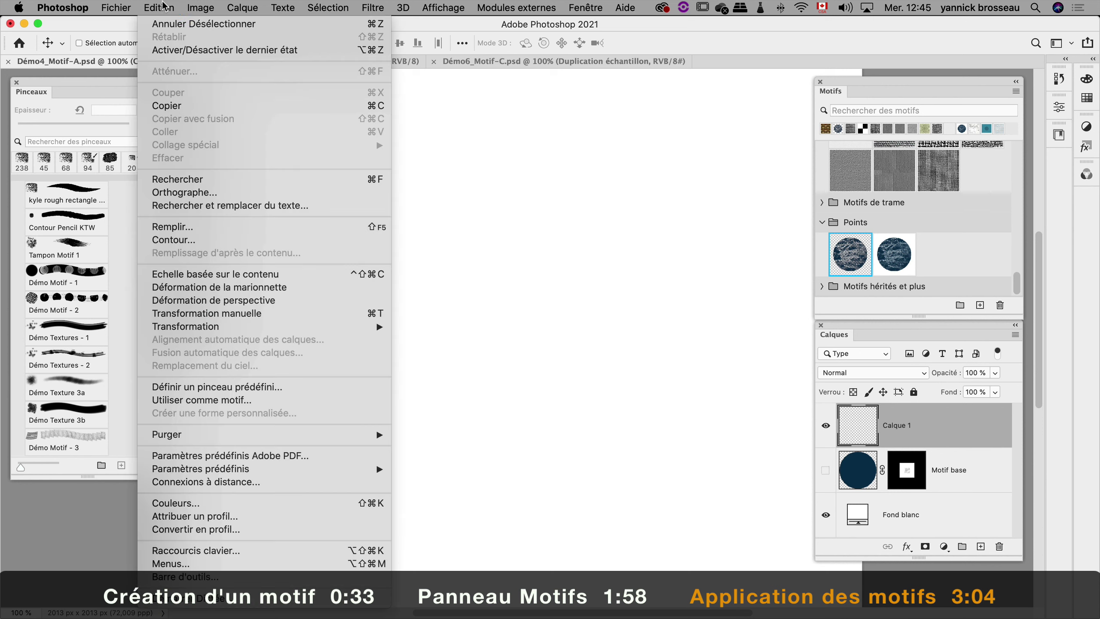
pyautogui.click(319, 229)
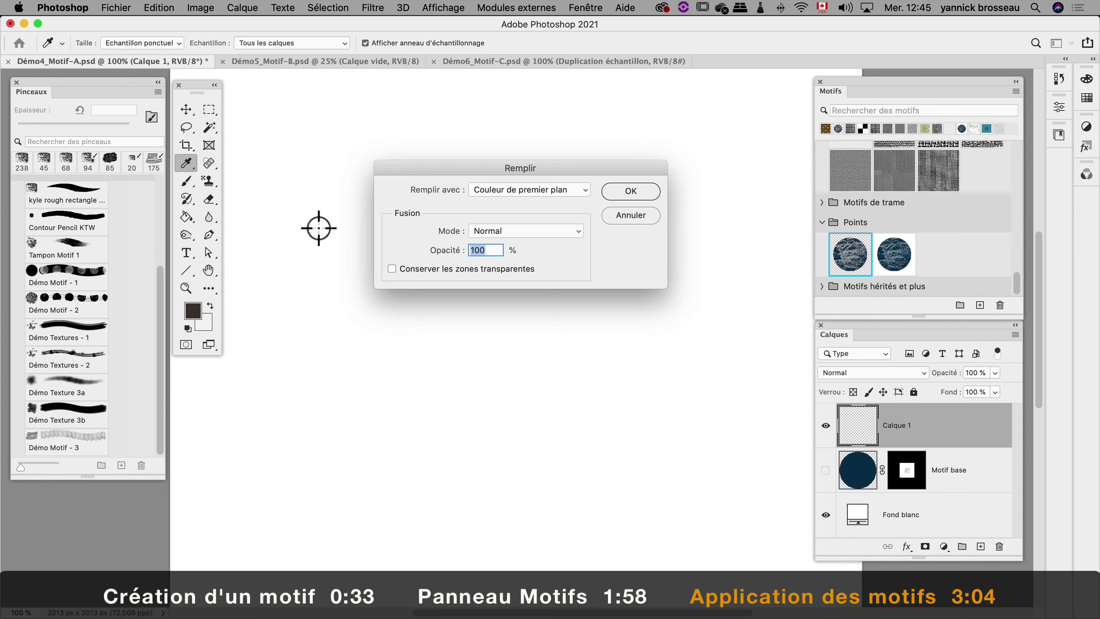
pyautogui.click(576, 190)
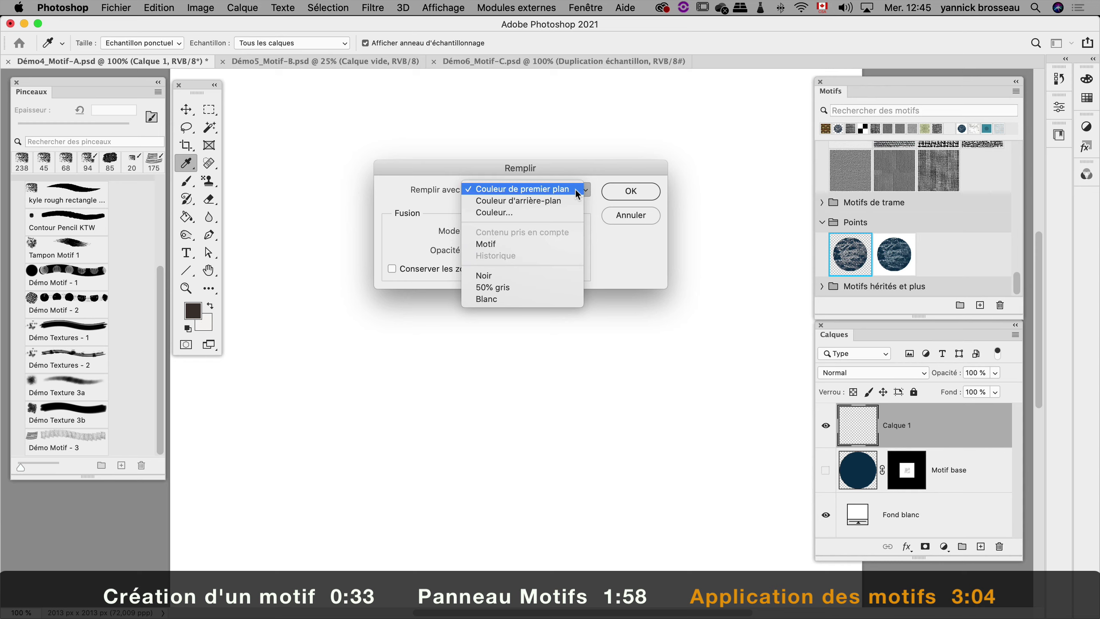
pyautogui.click(568, 242)
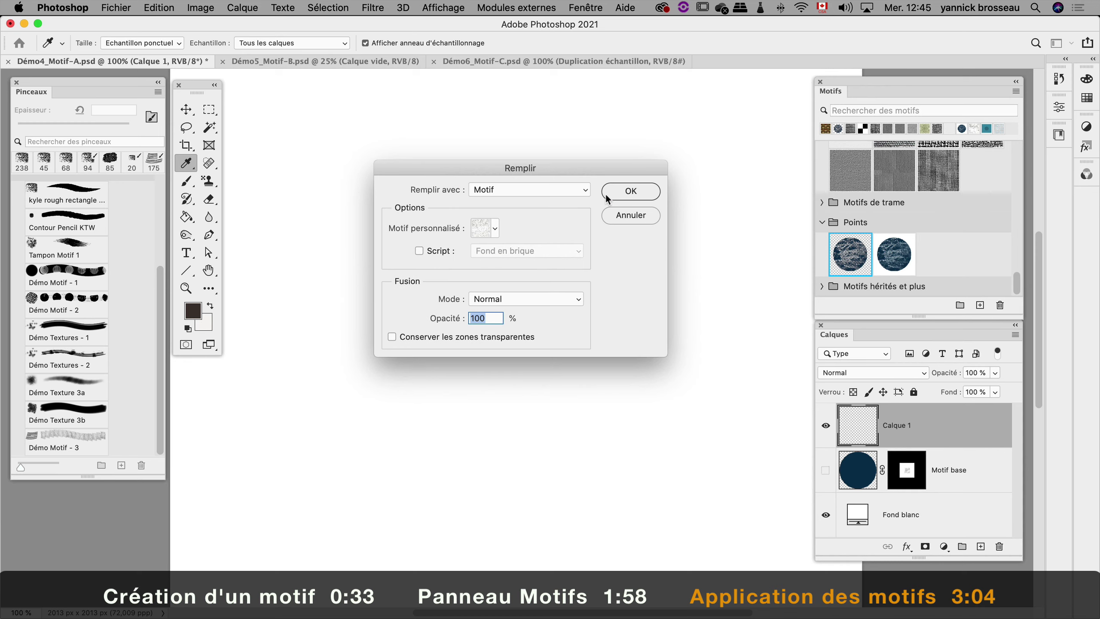
pyautogui.click(494, 229)
pyautogui.click(413, 325)
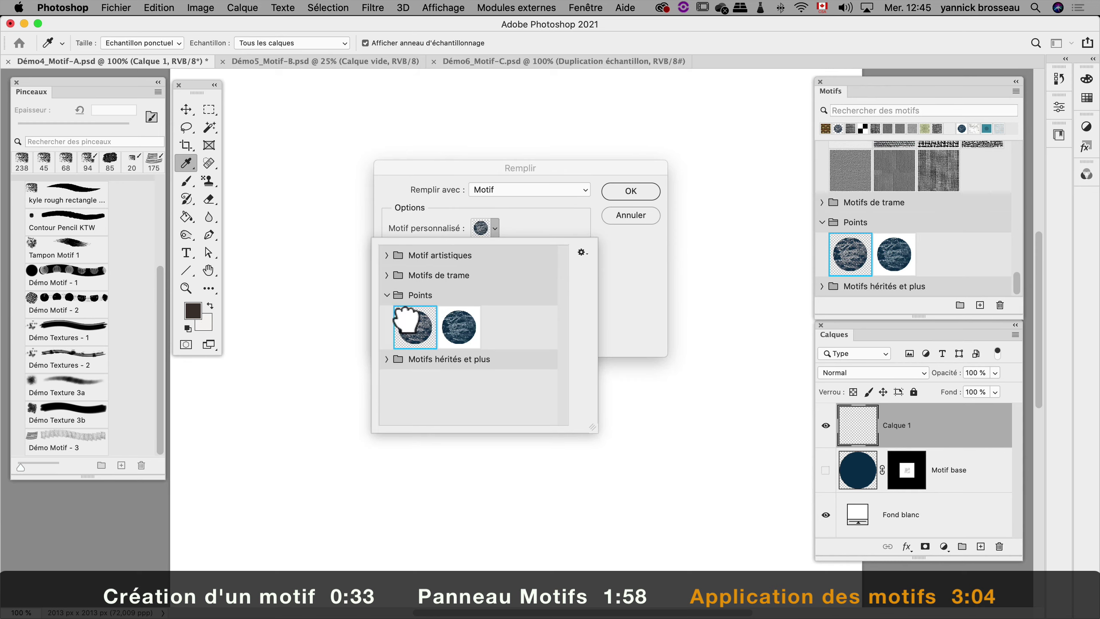
pyautogui.click(631, 191)
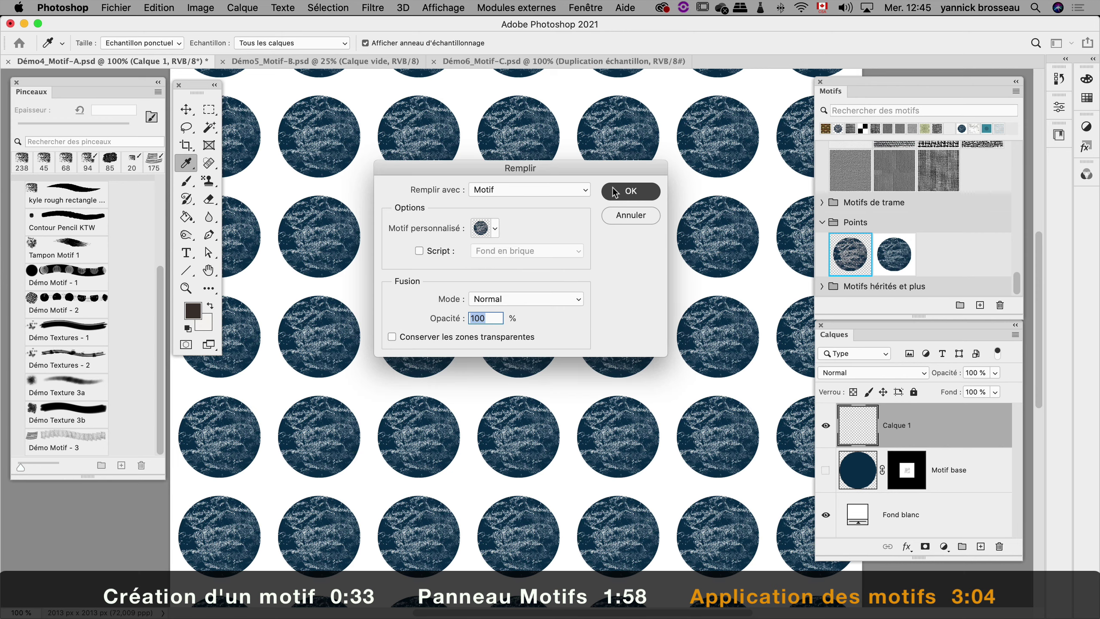
pyautogui.press('v')
pyautogui.hotkey('ctrl', 'z')
# Set the Fill dialog to a scripted pattern fill using Fond en brique
pyautogui.click(159, 7)
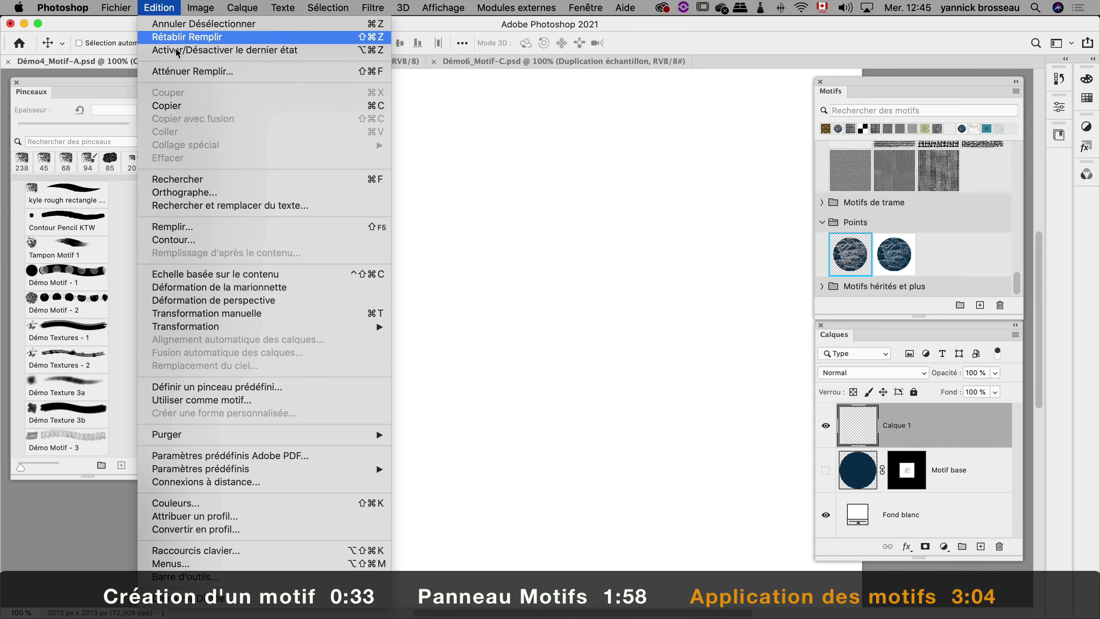
pyautogui.click(246, 227)
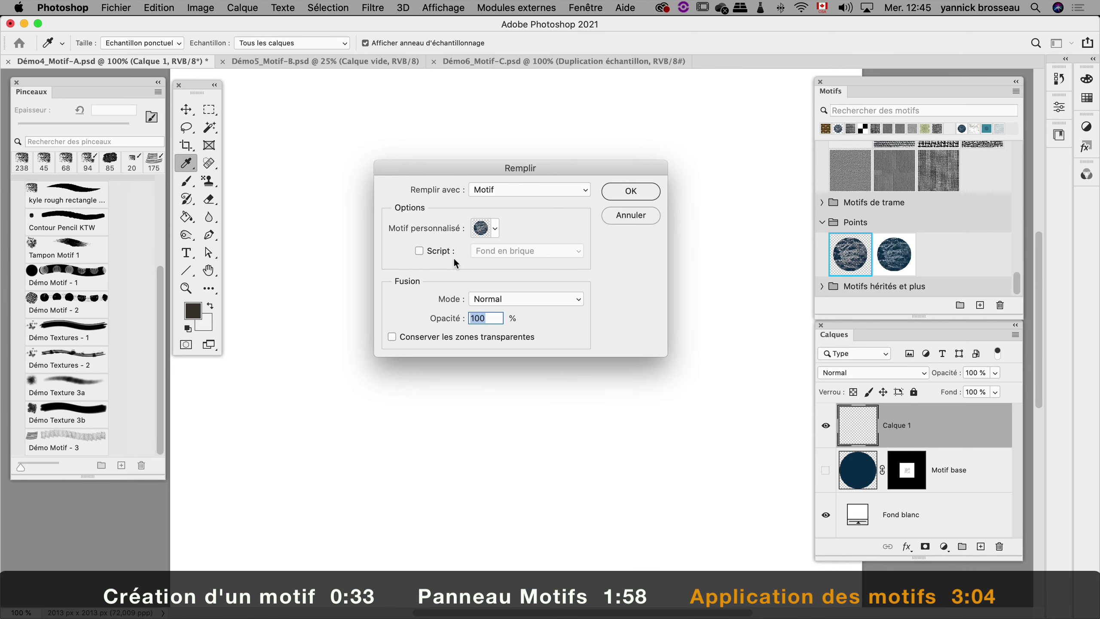
pyautogui.click(419, 251)
pyautogui.click(522, 250)
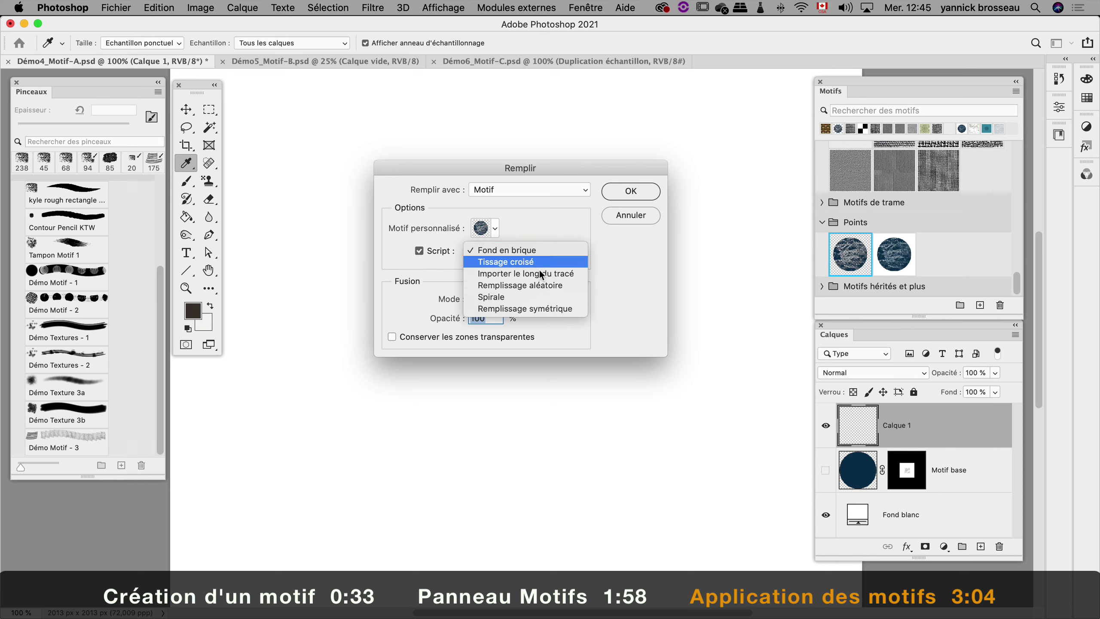
pyautogui.click(561, 251)
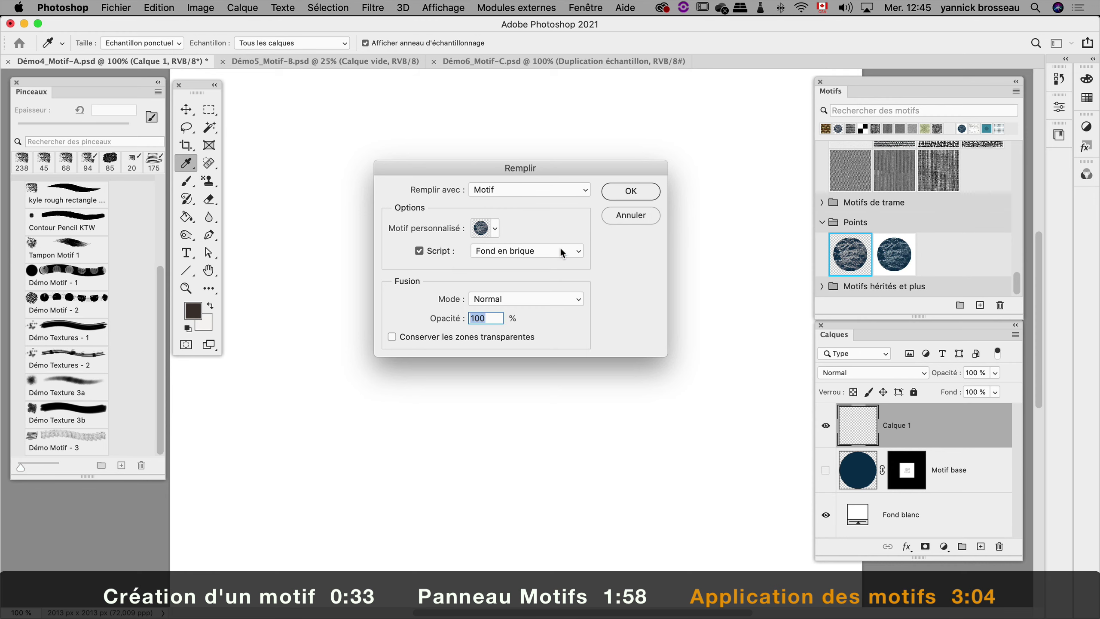
# Apply Fond en brique with scale 0,67, spacing 126 px, offset -33,3%, colour 0,73, brightness 0,41
pyautogui.click(625, 191)
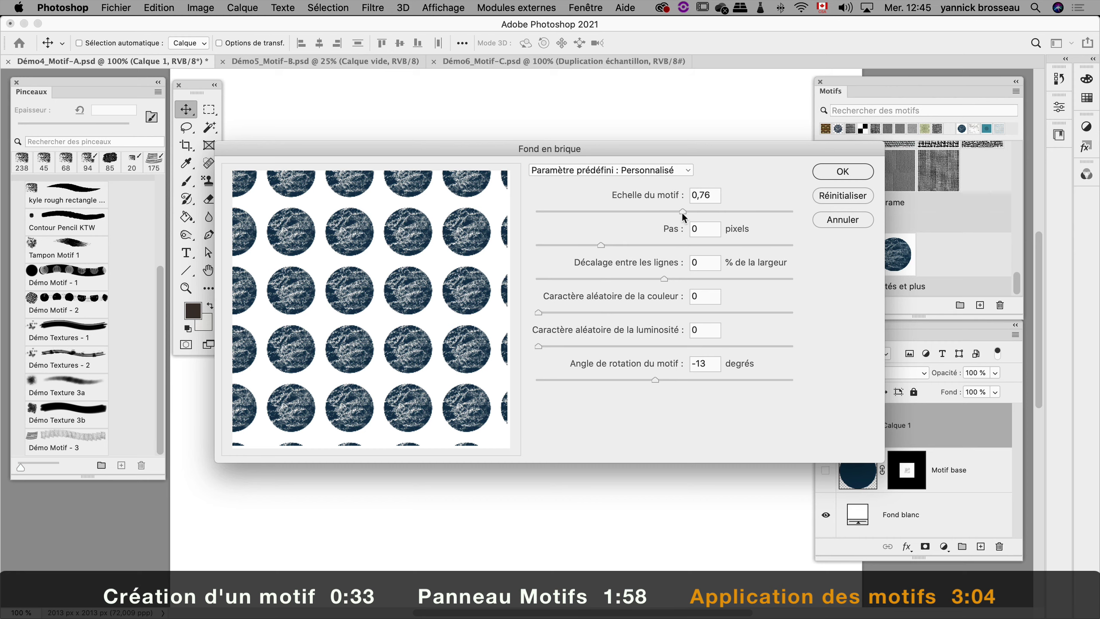
pyautogui.moveTo(683, 211); pyautogui.dragTo(662, 212)
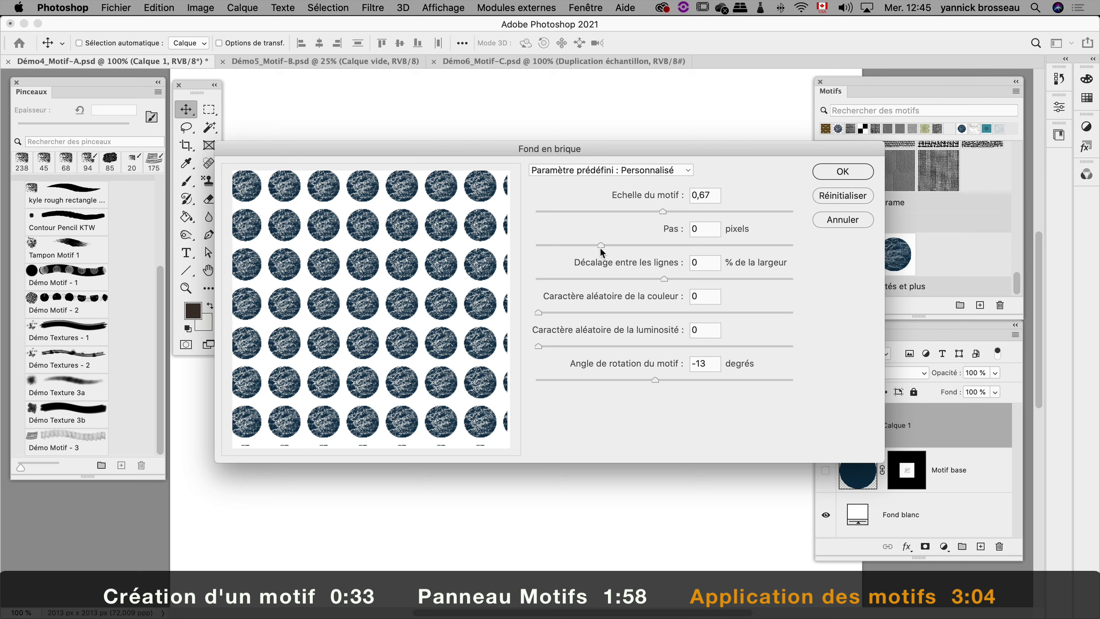
pyautogui.moveTo(601, 245); pyautogui.dragTo(628, 246)
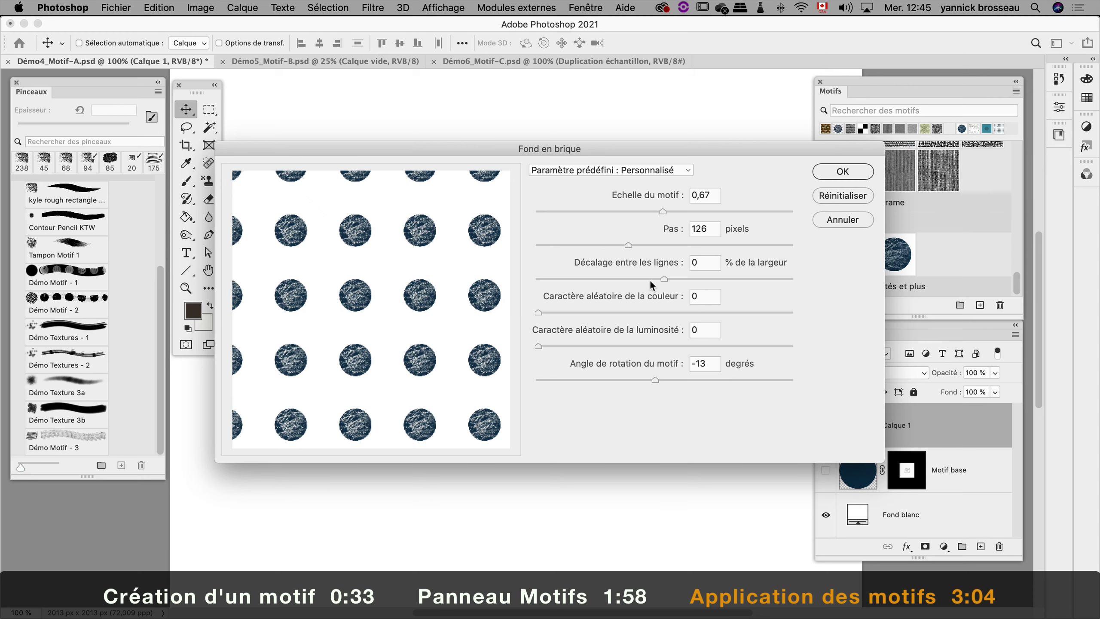
pyautogui.moveTo(664, 278); pyautogui.dragTo(622, 279)
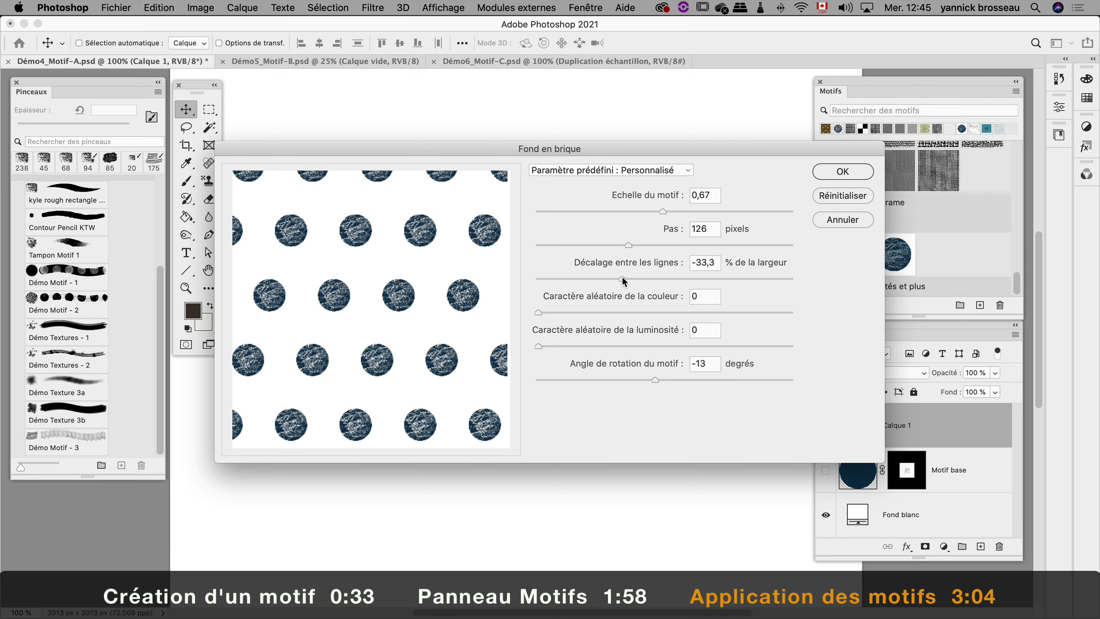
pyautogui.moveTo(539, 312); pyautogui.dragTo(586, 312)
pyautogui.moveTo(539, 346)
pyautogui.mouseDown()
pyautogui.moveTo(599, 346)
pyautogui.moveTo(659, 312)
pyautogui.mouseUp()
pyautogui.moveTo(598, 347); pyautogui.dragTo(642, 346)
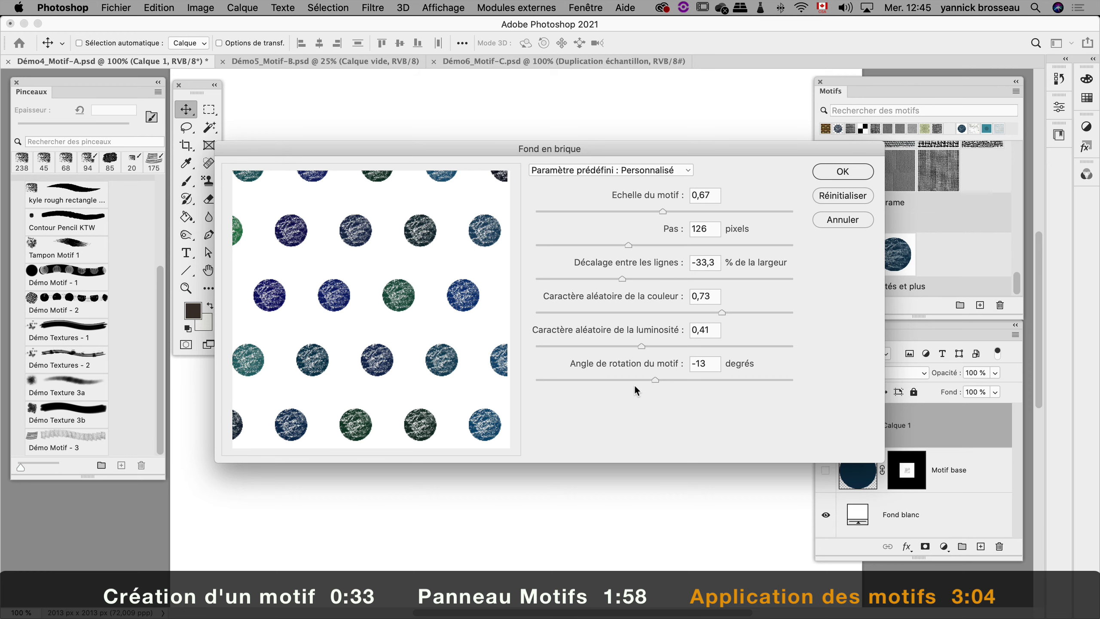
pyautogui.click(827, 172)
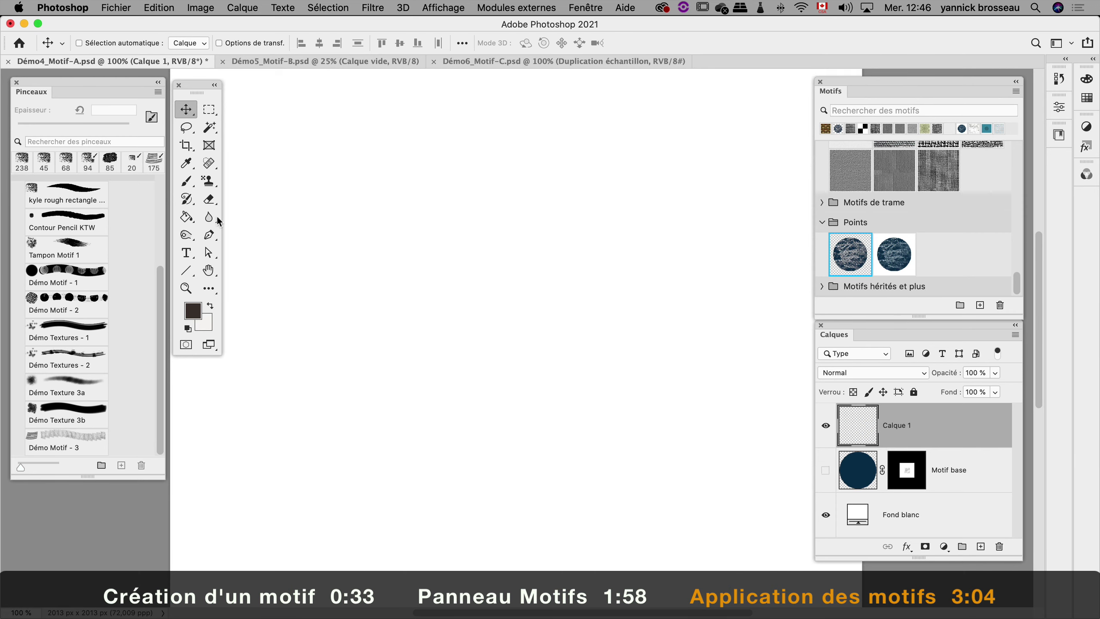
pyautogui.click(189, 219)
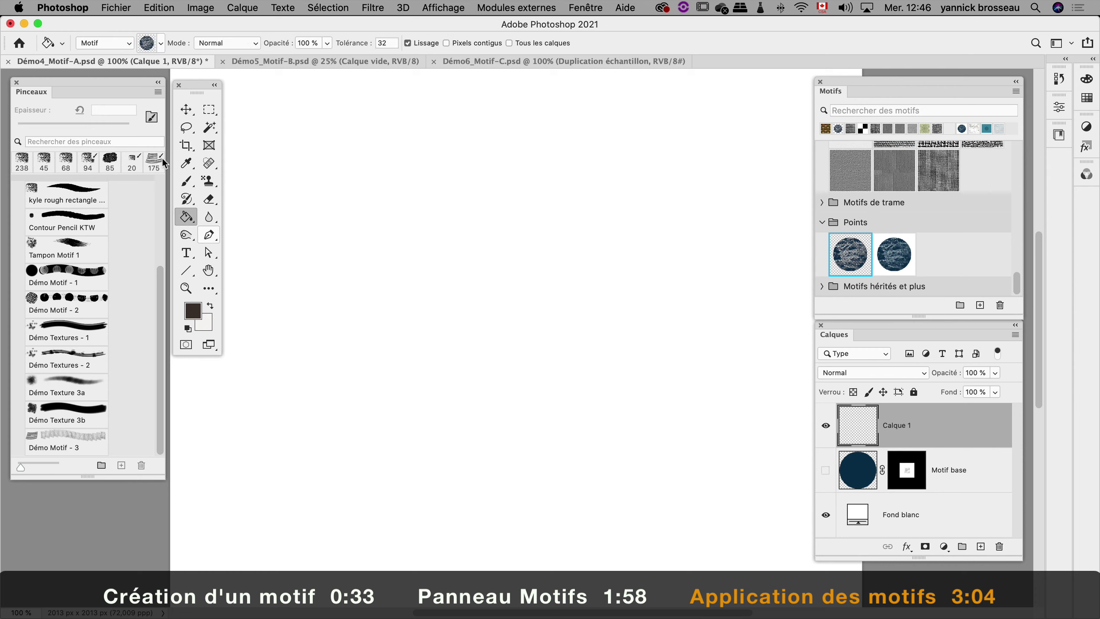
pyautogui.click(104, 42)
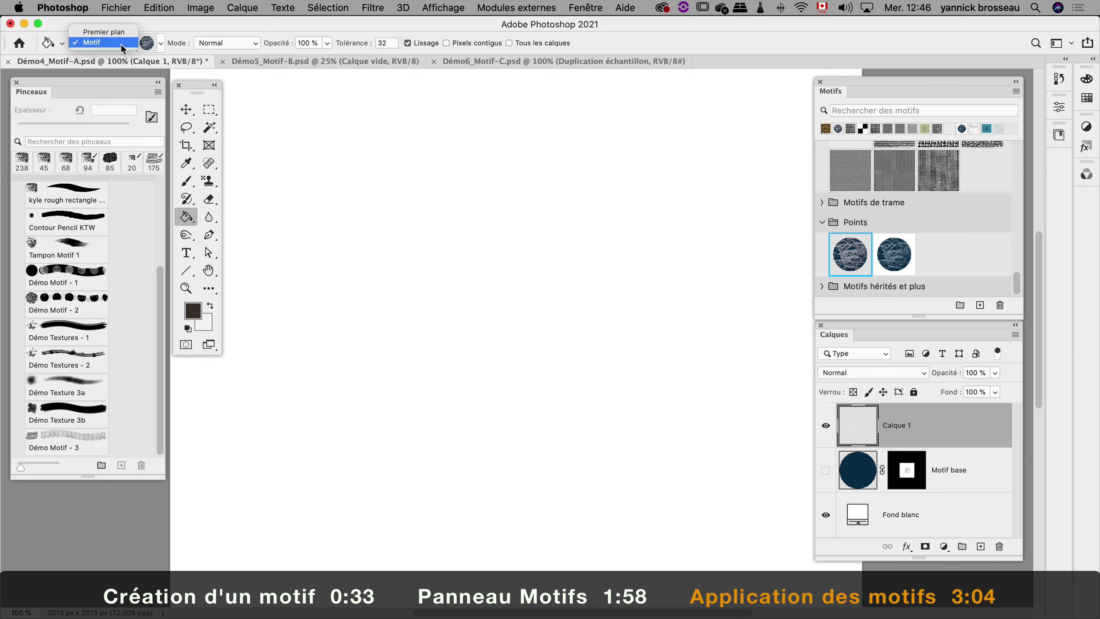
pyautogui.click(120, 44)
pyautogui.click(158, 43)
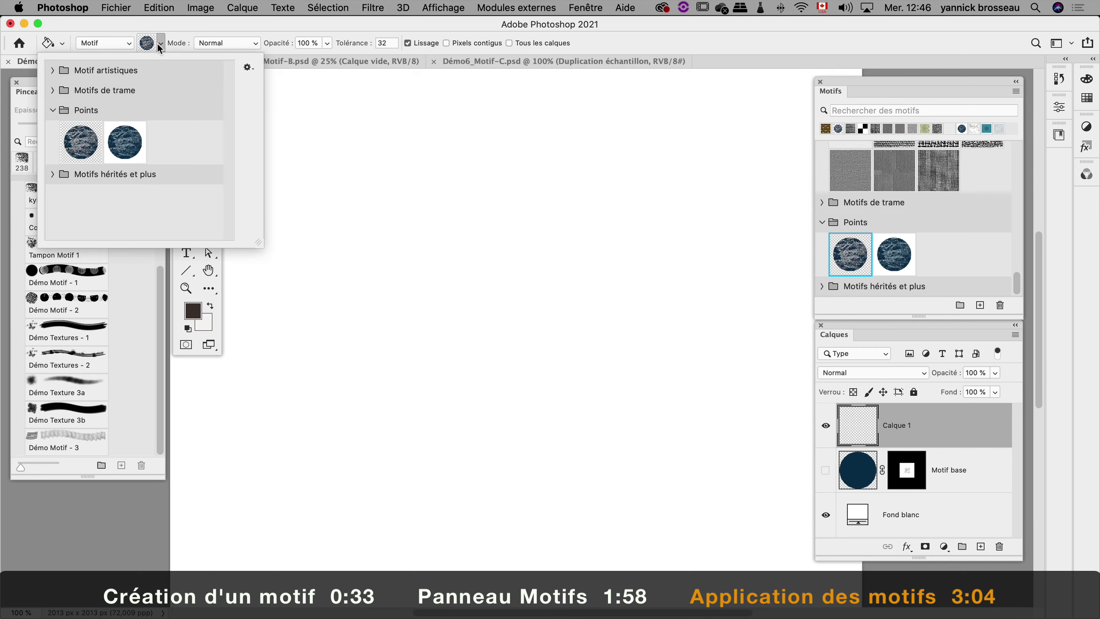
pyautogui.click(158, 43)
pyautogui.click(391, 215)
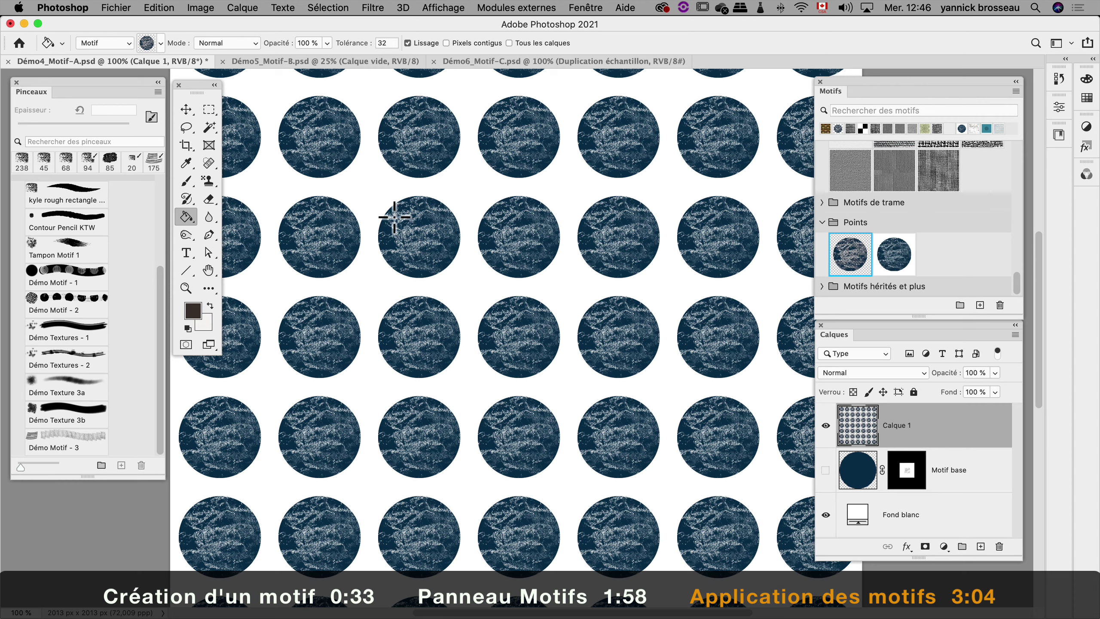
pyautogui.hotkey('ctrl', 'z')
pyautogui.press('l')
pyautogui.moveTo(533, 176); pyautogui.dragTo(548, 187)
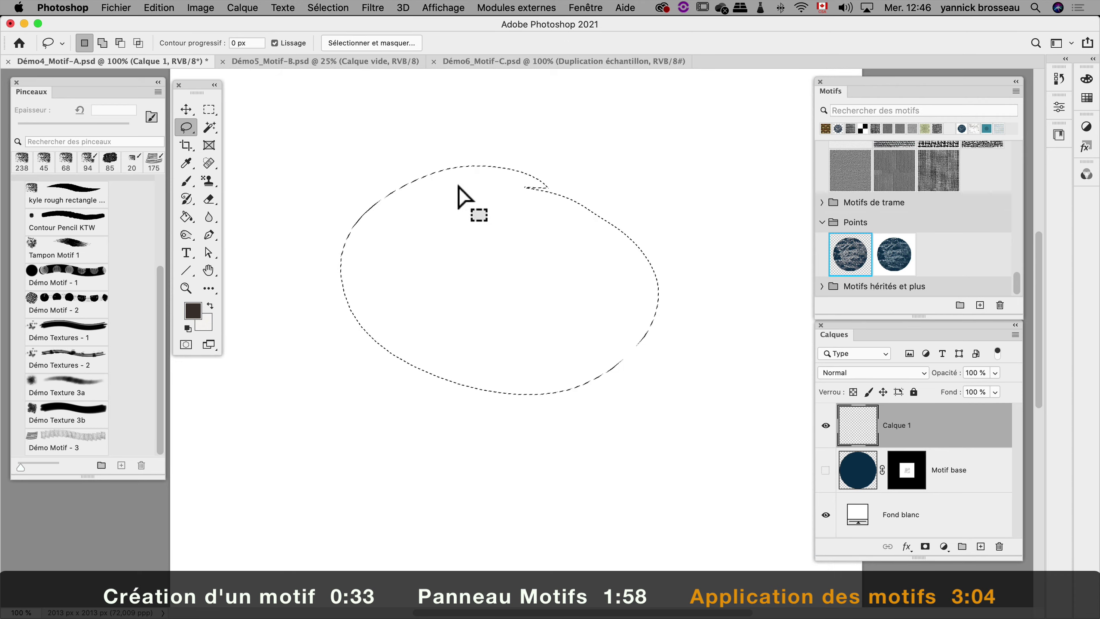
pyautogui.click(186, 217)
pyautogui.click(466, 240)
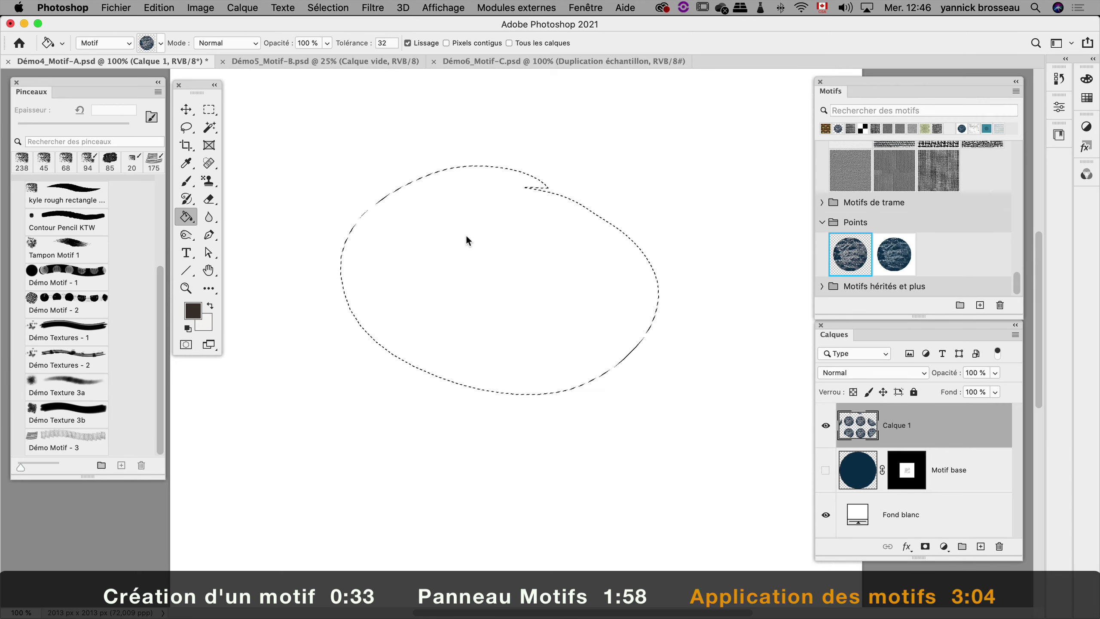
pyautogui.press('v')
pyautogui.hotkey('ctrl', 'z')
pyautogui.hotkey('ctrl', 'd')
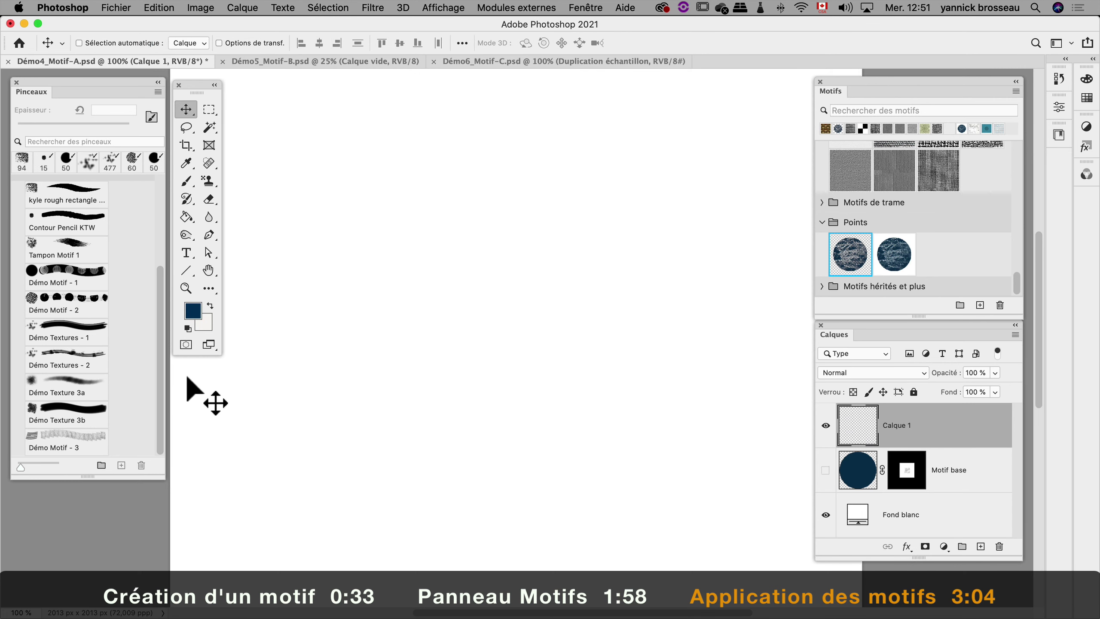
# Paint one dotted zigzag each with the Démo Motif - 1 and Démo Motif - 2 brushes
pyautogui.click(70, 279)
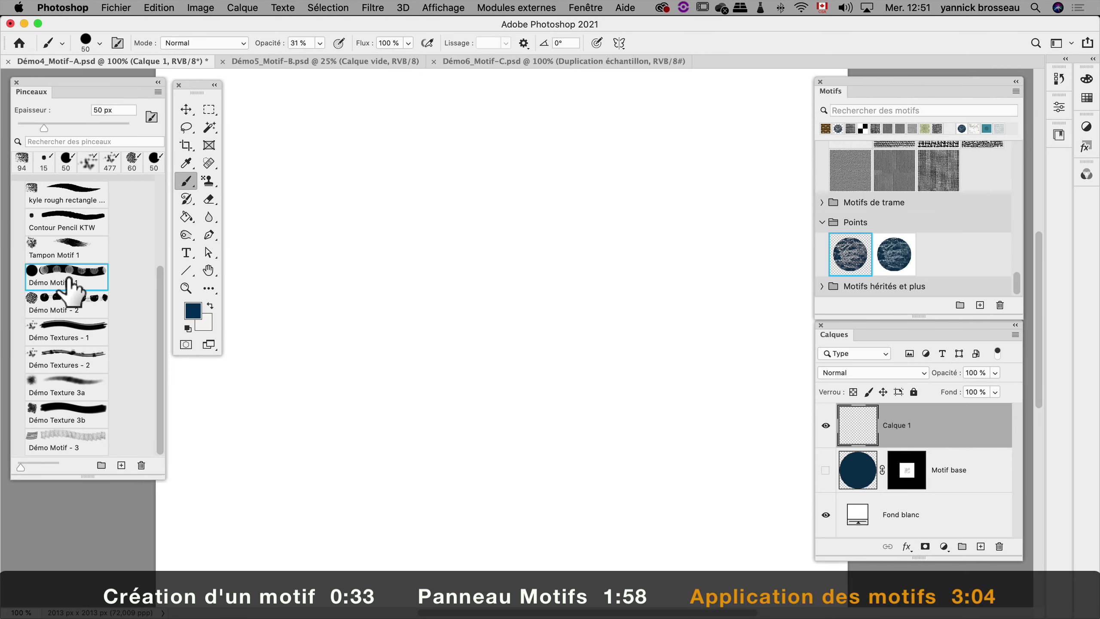
pyautogui.moveTo(357, 234); pyautogui.dragTo(496, 459)
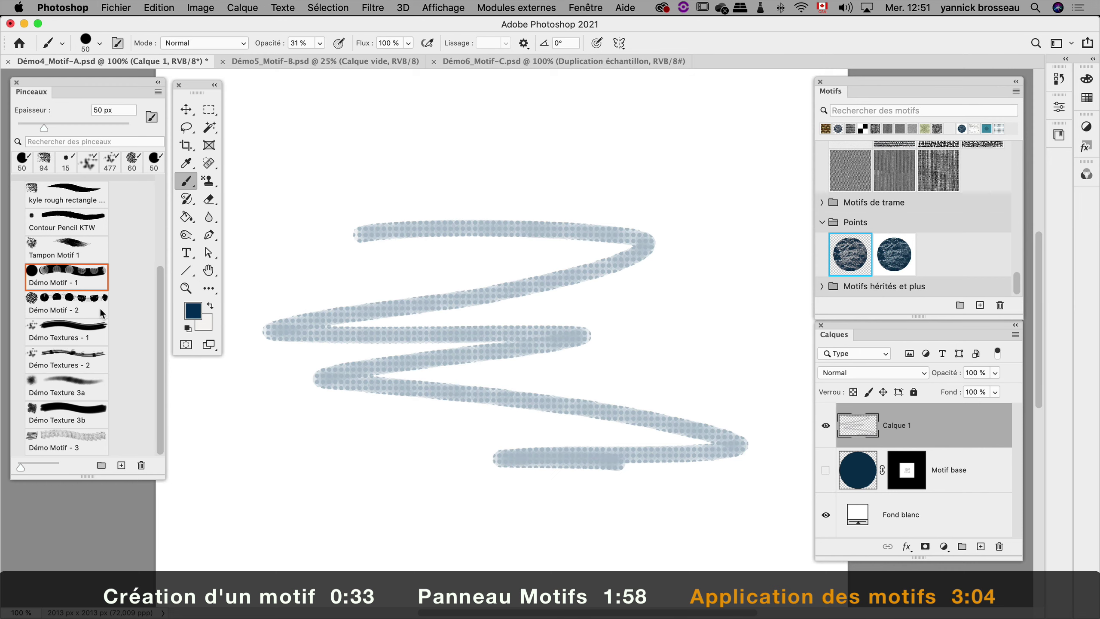
pyautogui.click(86, 306)
pyautogui.moveTo(346, 160)
pyautogui.mouseDown()
pyautogui.moveTo(728, 401)
pyautogui.moveTo(518, 423)
pyautogui.mouseUp()
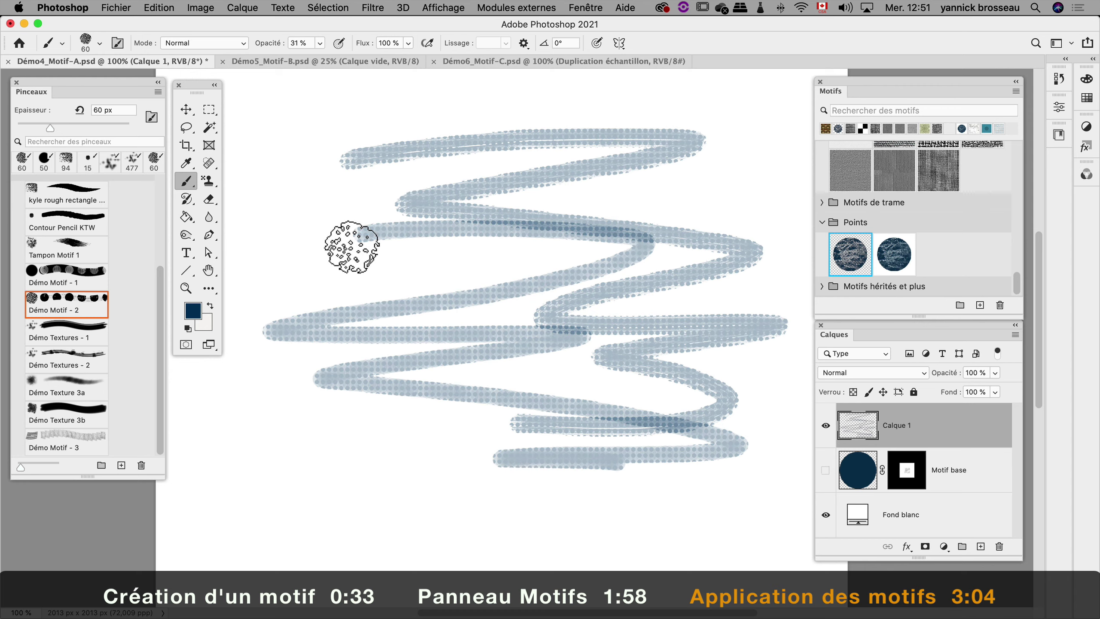
pyautogui.click(586, 8)
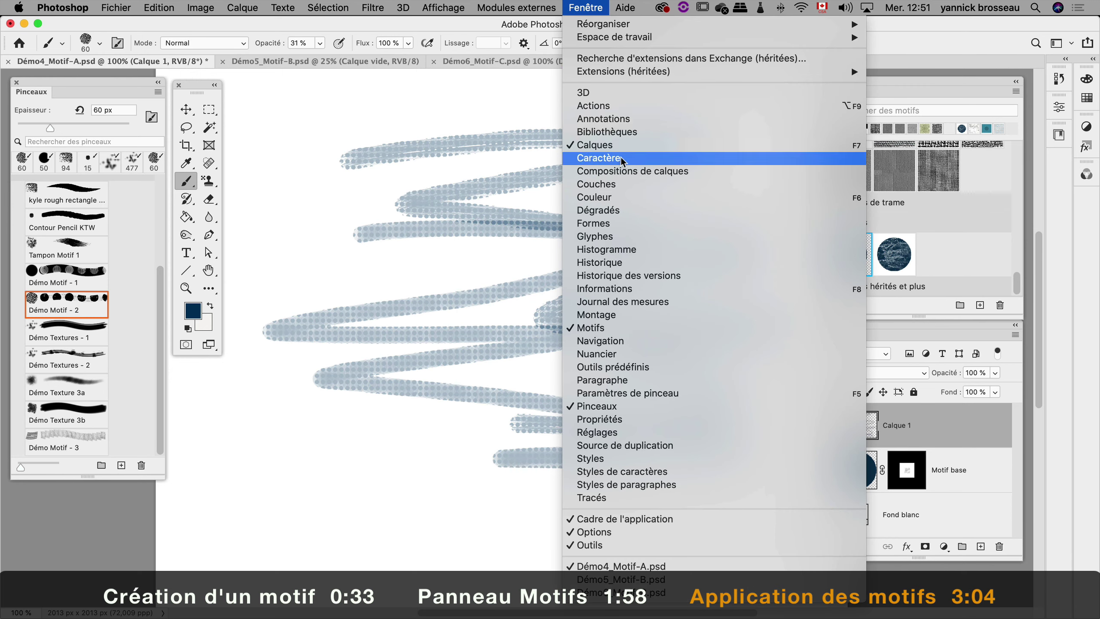
# Set brush texture to 78% scale, -12 brightness, 3 contrast, then paint a horizontal lower stroke
pyautogui.click(700, 396)
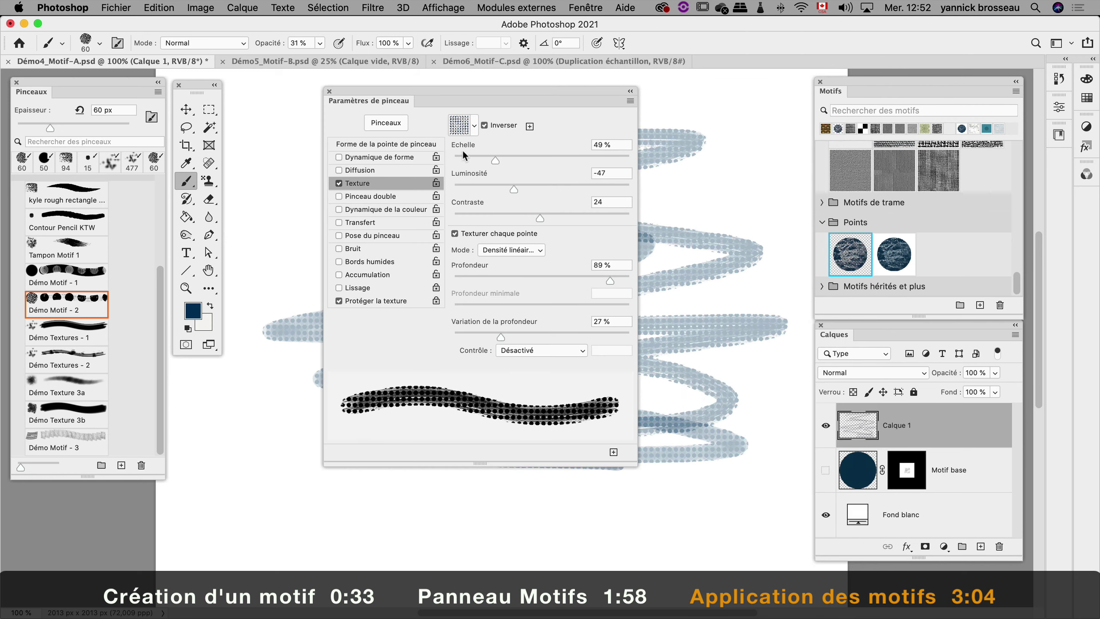
pyautogui.click(485, 125)
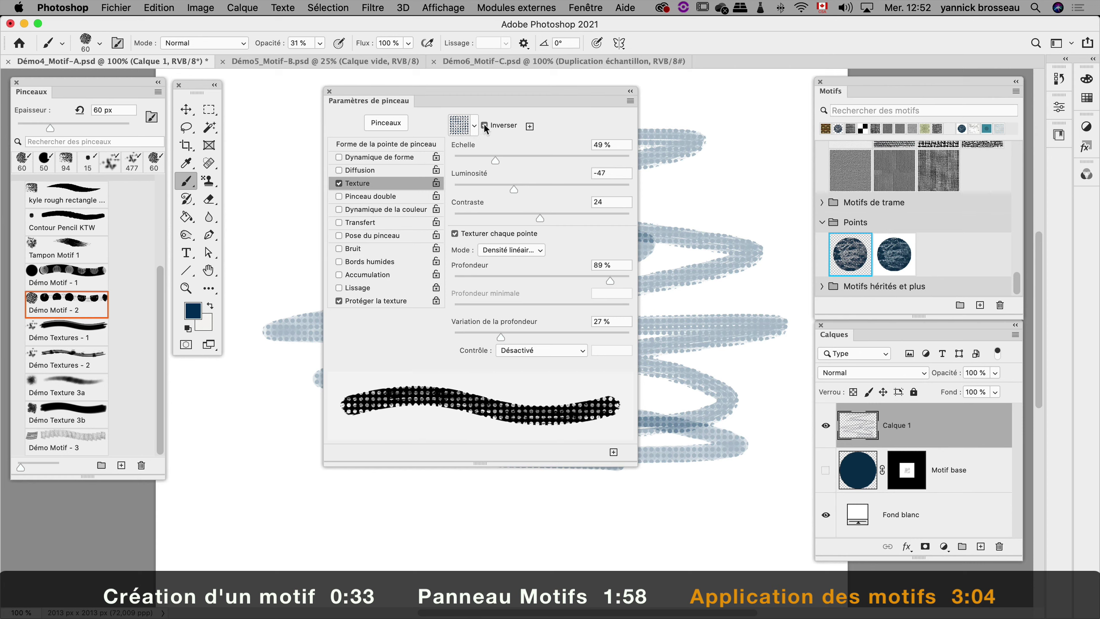
pyautogui.click(474, 126)
pyautogui.click(473, 125)
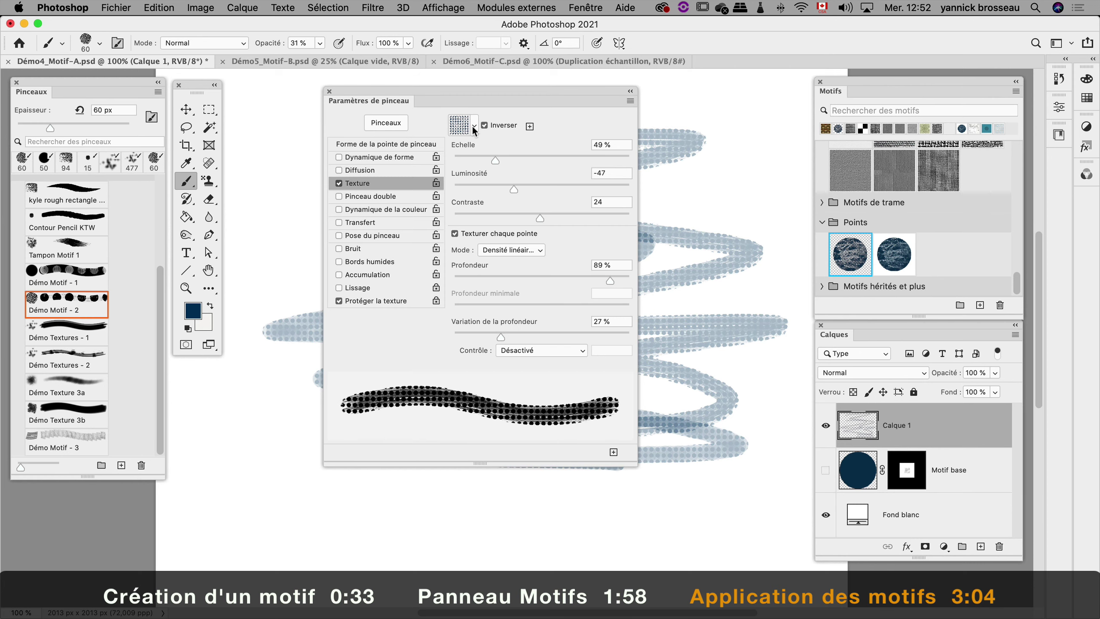
pyautogui.moveTo(492, 159)
pyautogui.mouseDown()
pyautogui.moveTo(519, 159)
pyautogui.moveTo(535, 192)
pyautogui.moveTo(517, 217)
pyautogui.mouseUp()
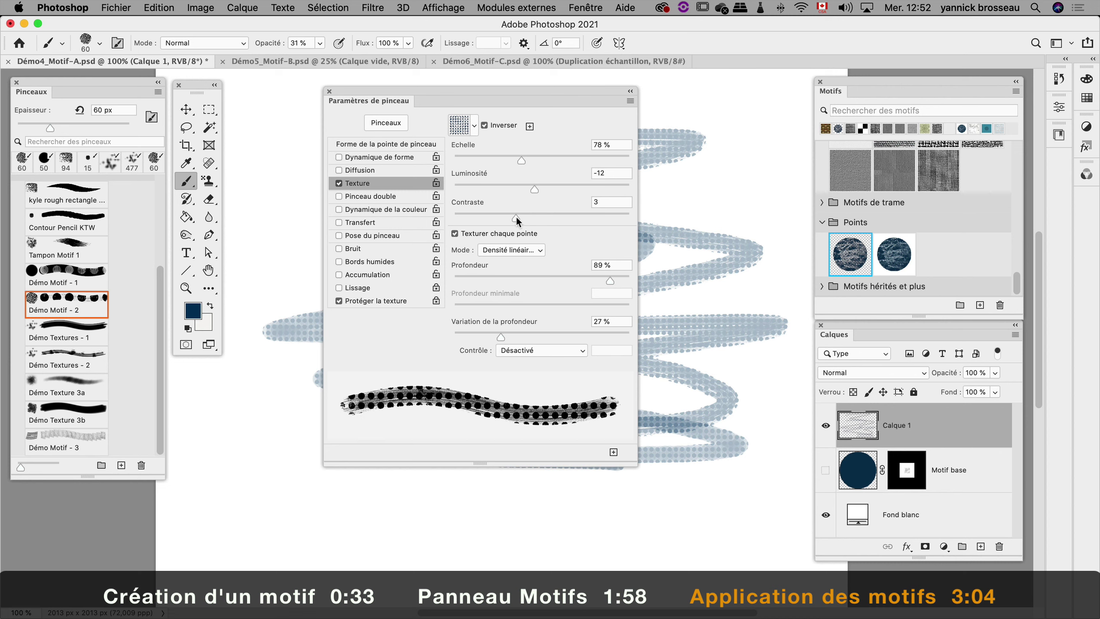
pyautogui.moveTo(390, 520); pyautogui.dragTo(670, 537)
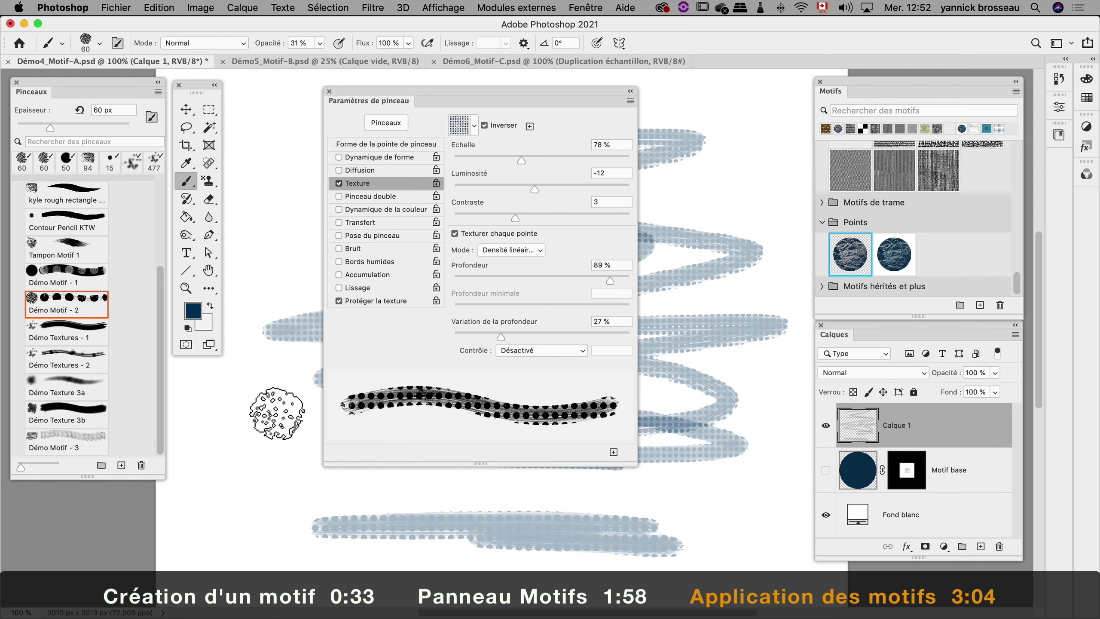
# Paint a pale loop with the kyle rough rectangle brush and a navy zigzag with Contour Pencil KTW
pyautogui.click(65, 191)
pyautogui.moveTo(227, 442); pyautogui.dragTo(431, 555)
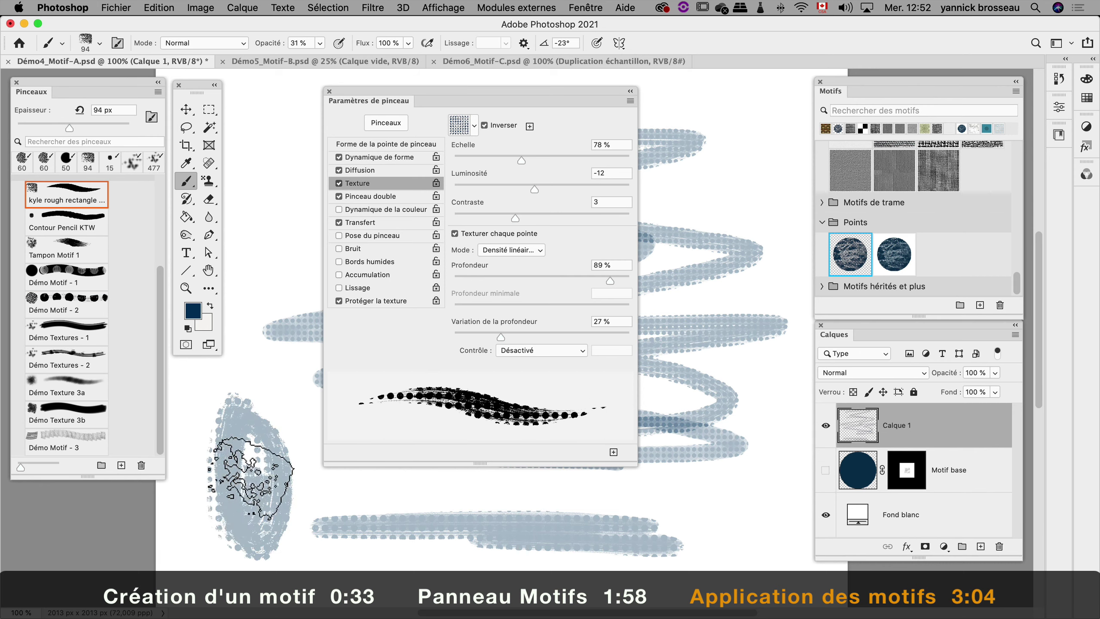
pyautogui.click(61, 223)
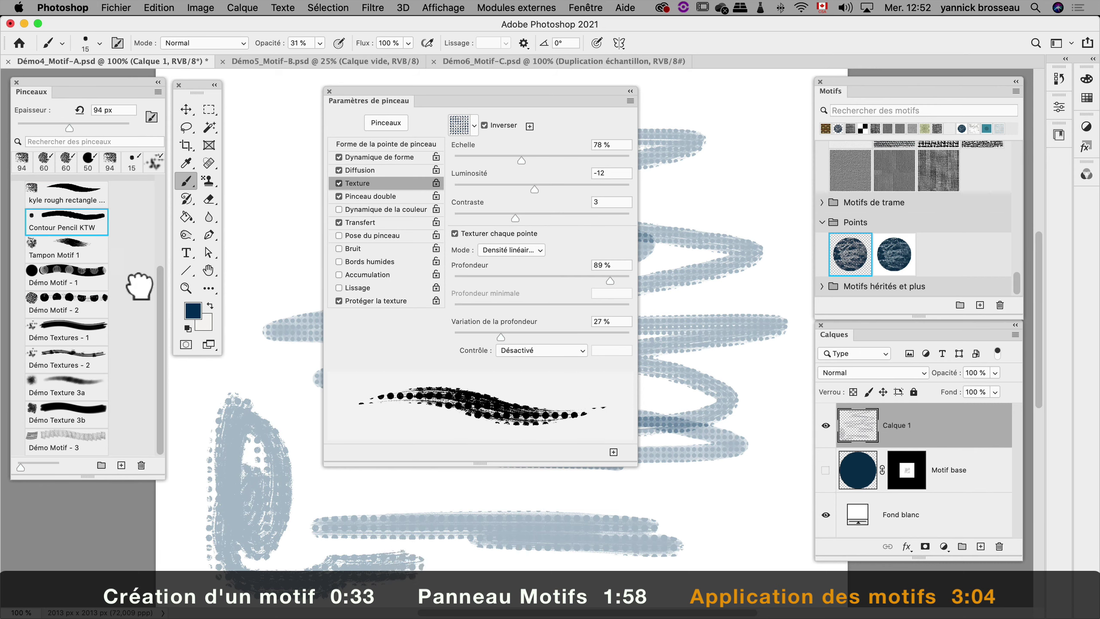
pyautogui.moveTo(323, 492)
pyautogui.mouseDown()
pyautogui.moveTo(619, 524)
pyautogui.moveTo(563, 501)
pyautogui.mouseUp()
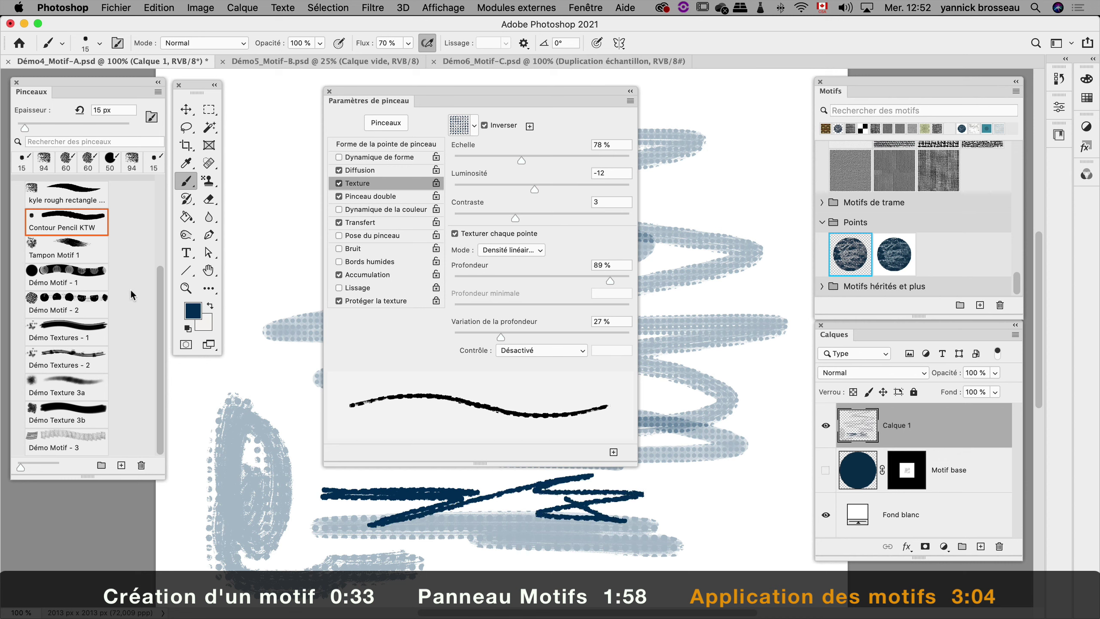